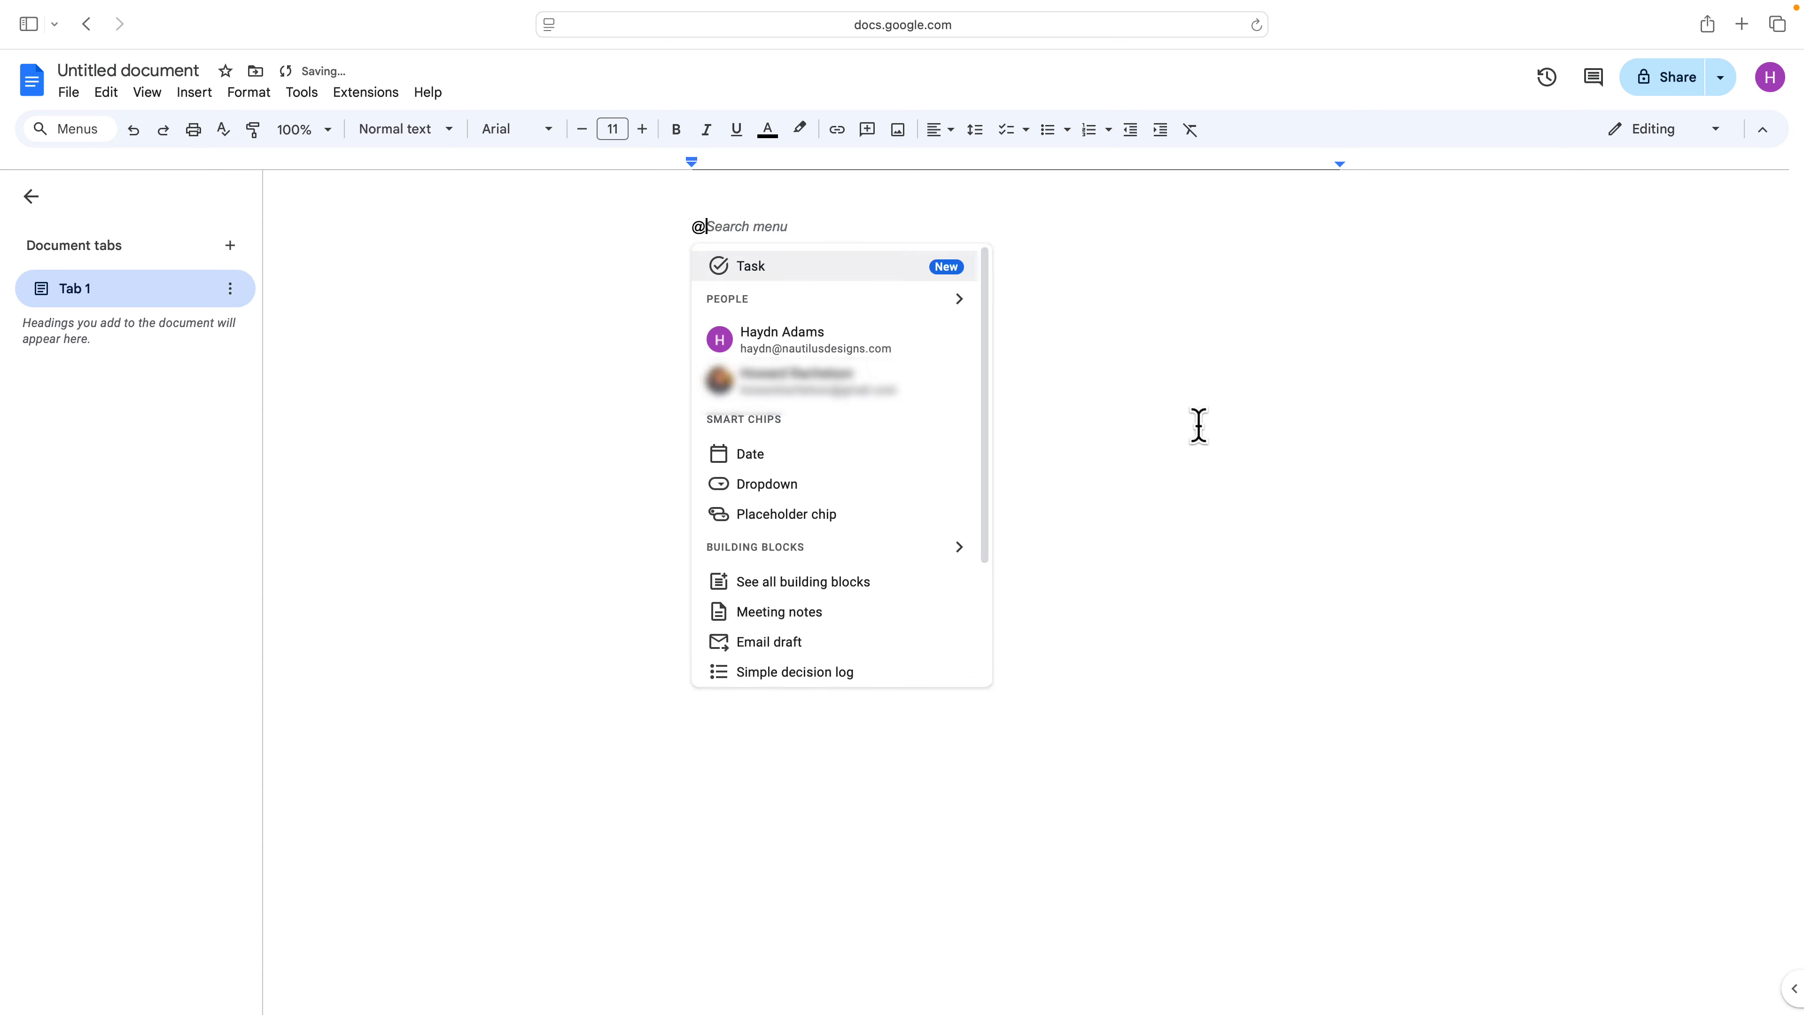
Step: Insert the Email draft building block and rename the document "Draft Email Example"
{"action": "left_click", "coordinate": [856, 642]}
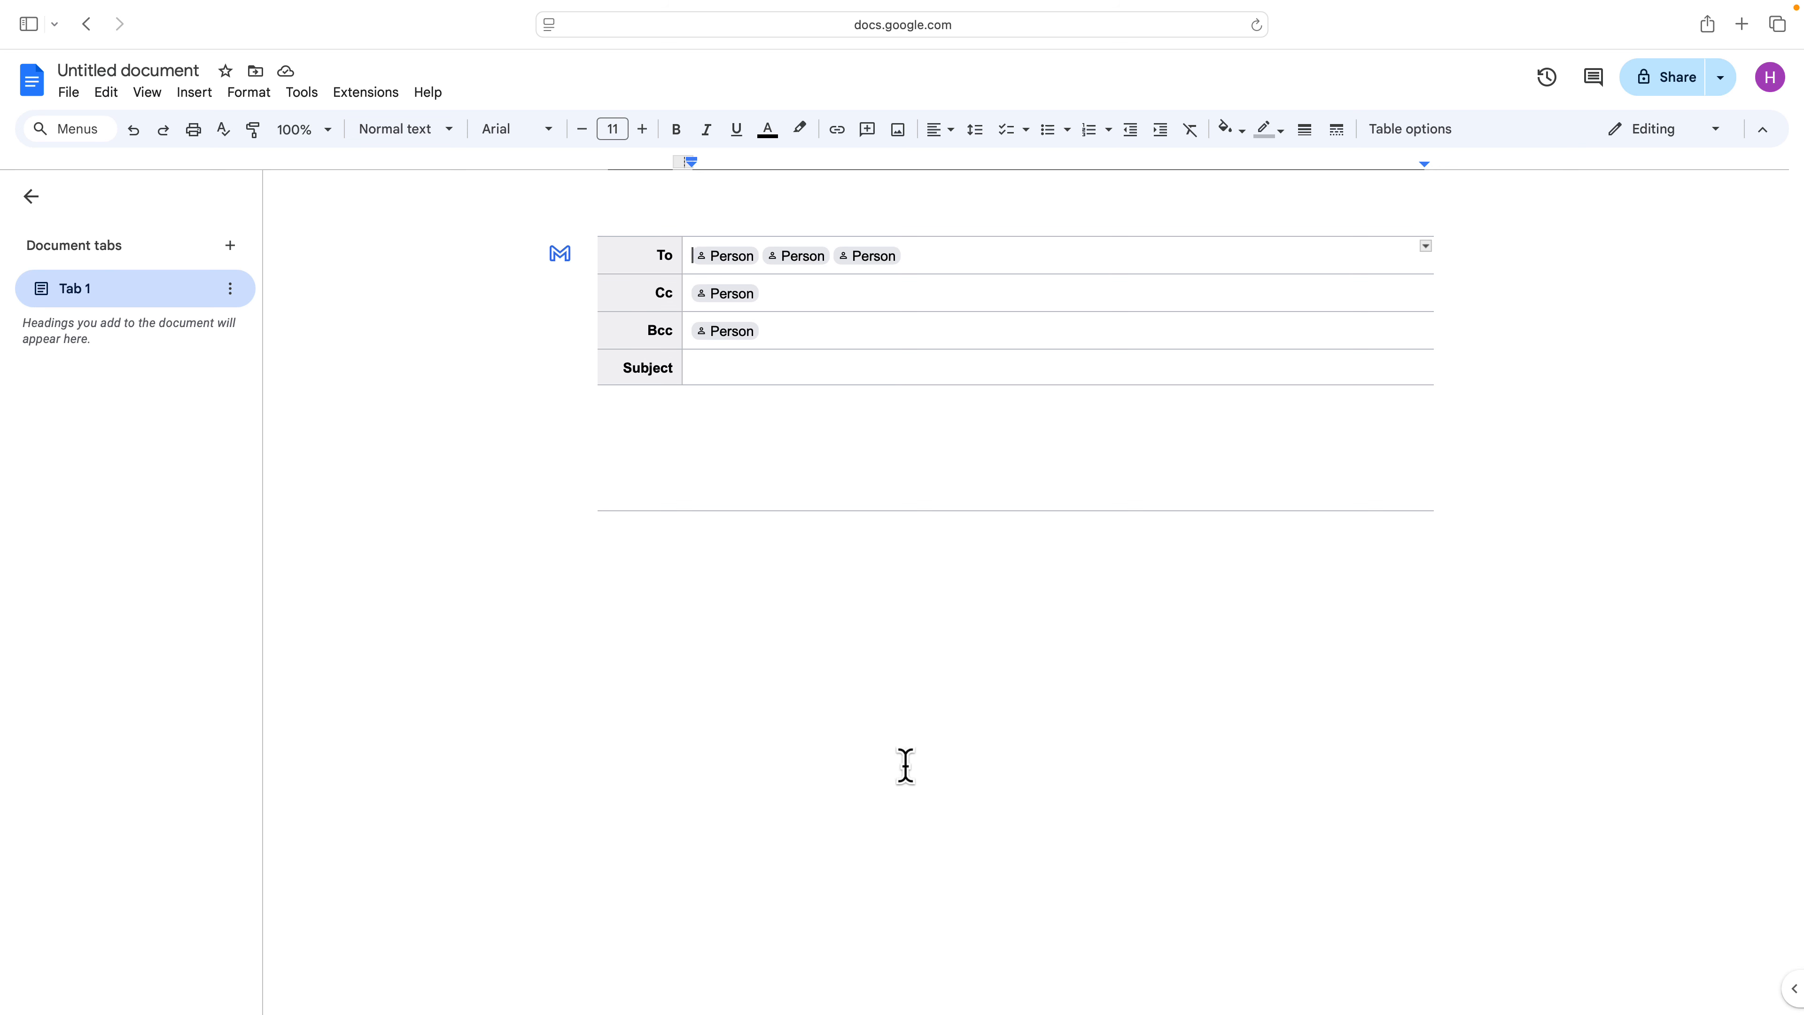
{"action": "left_click", "coordinate": [142, 70]}
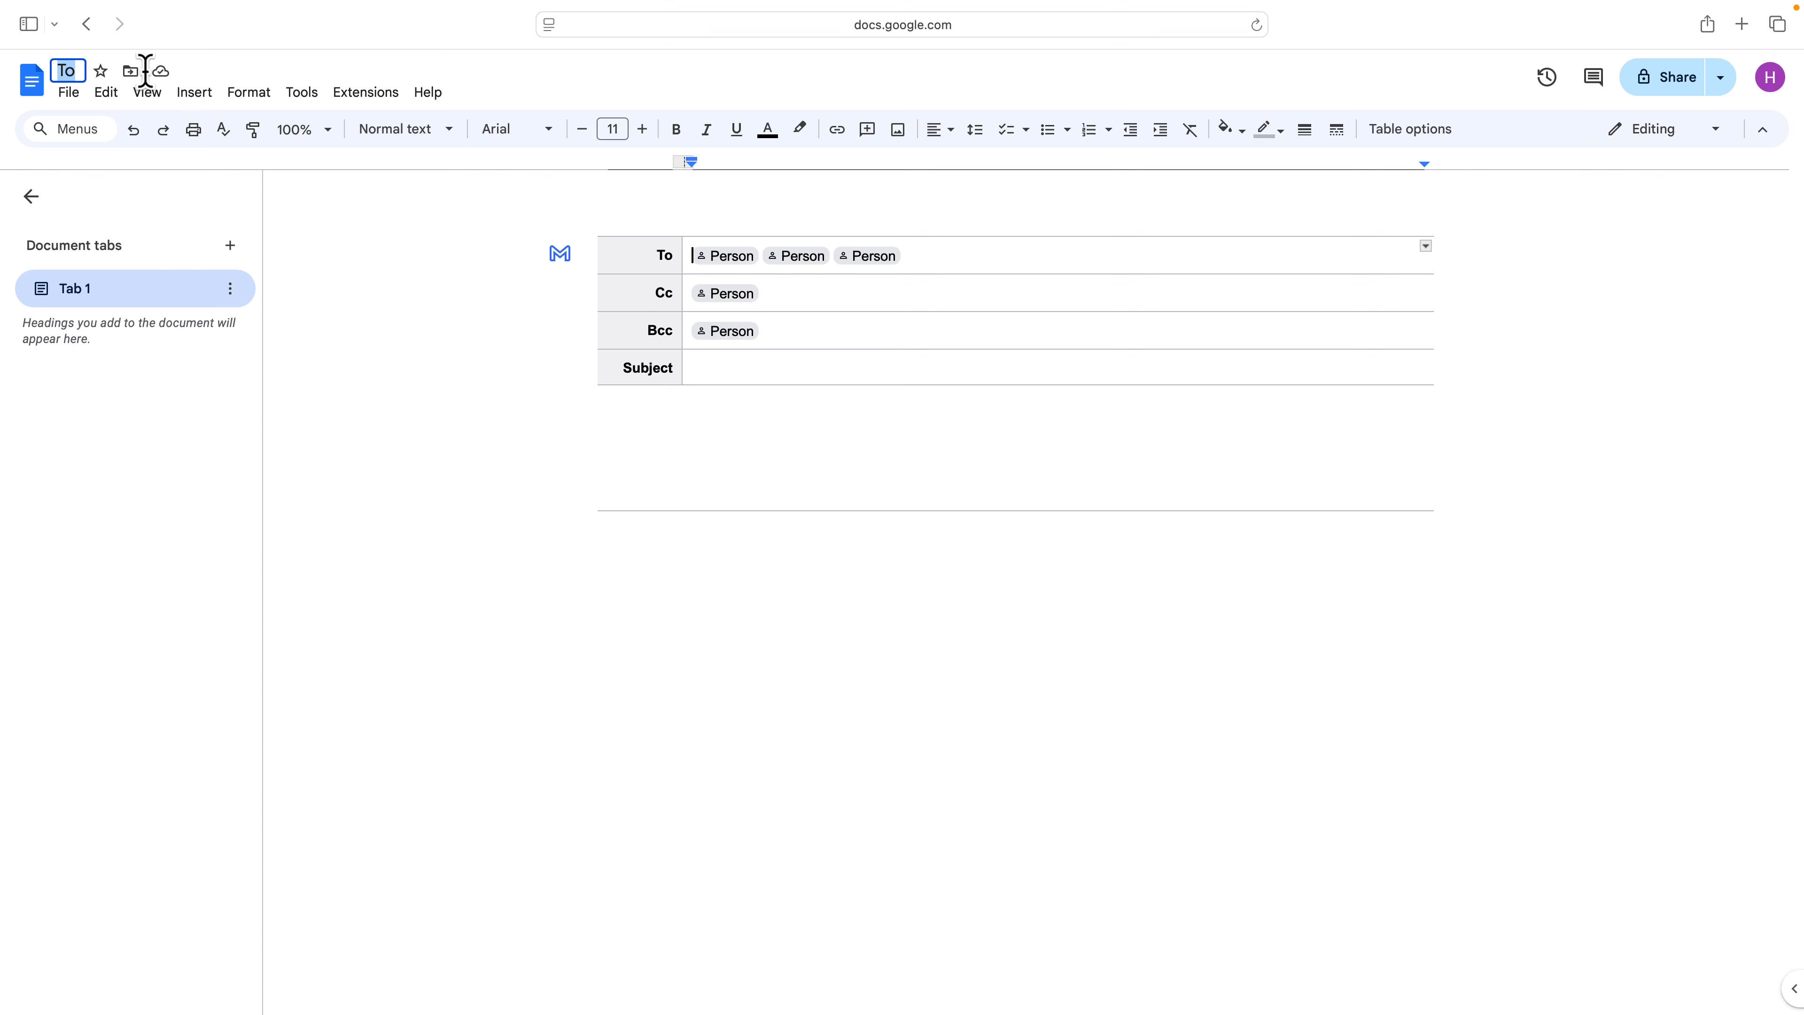
{"action": "type", "text": "Draft Em"}
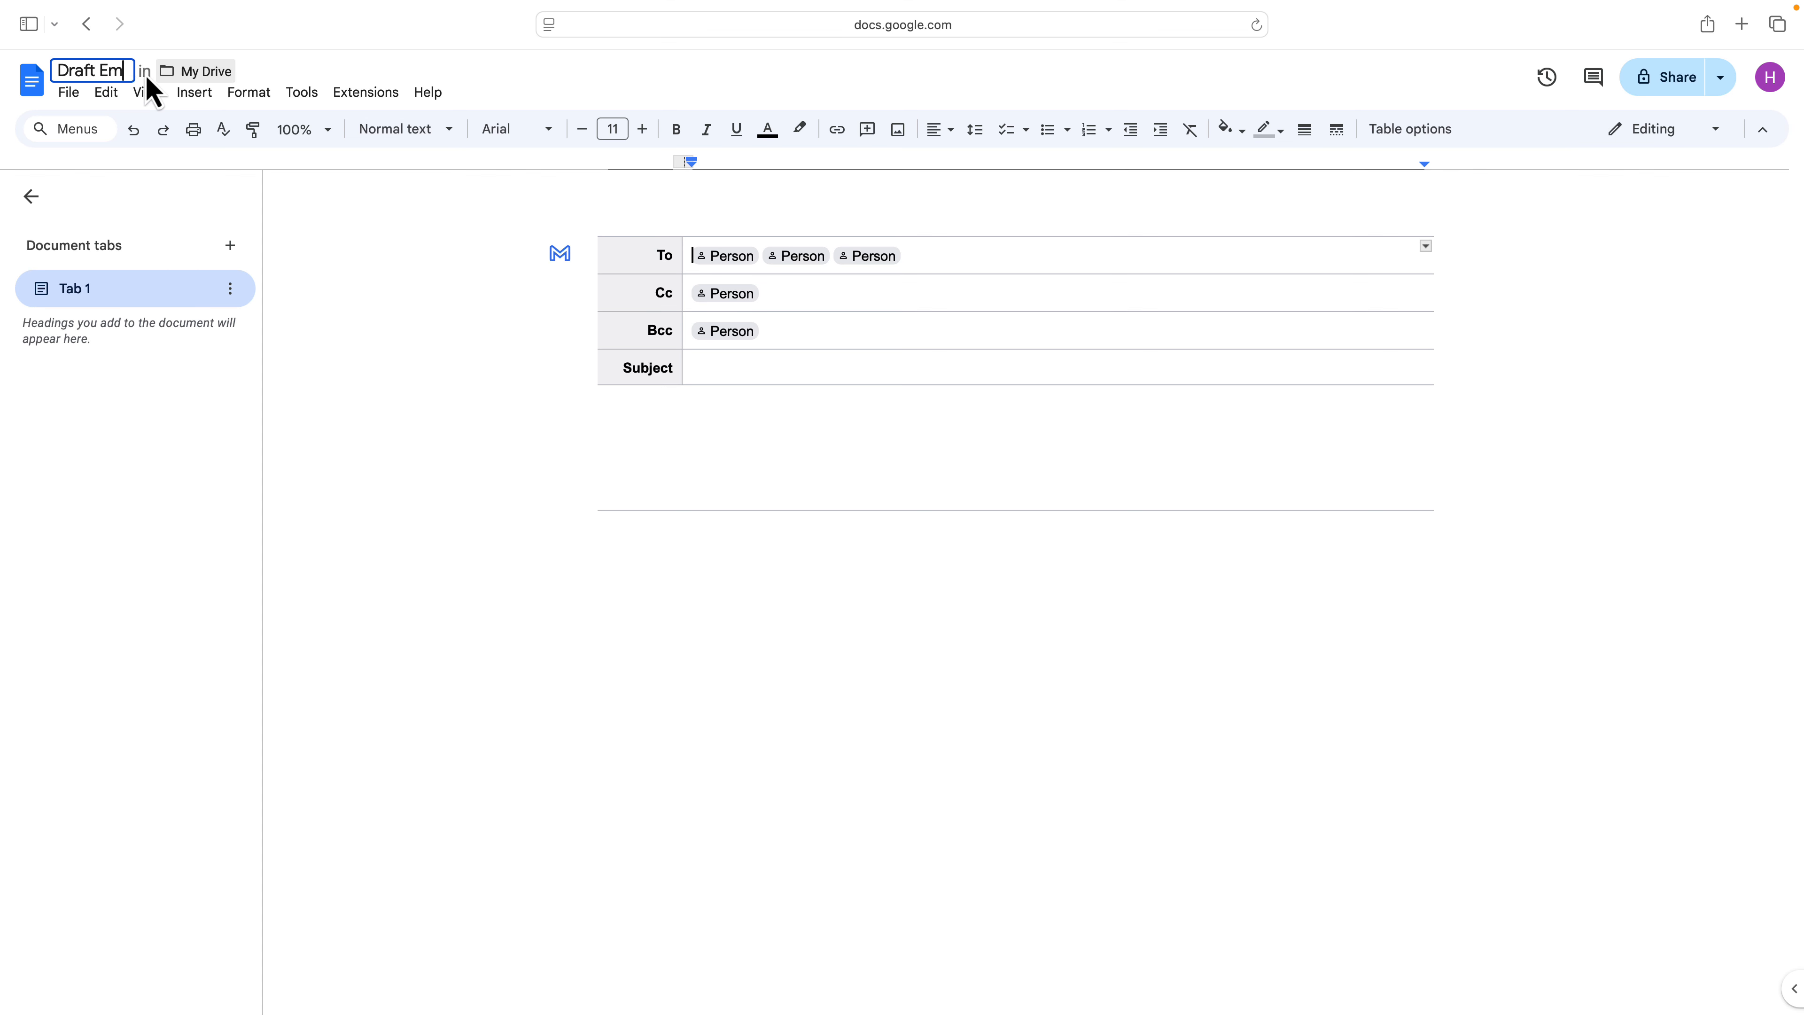
{"action": "type", "text": "ail Example"}
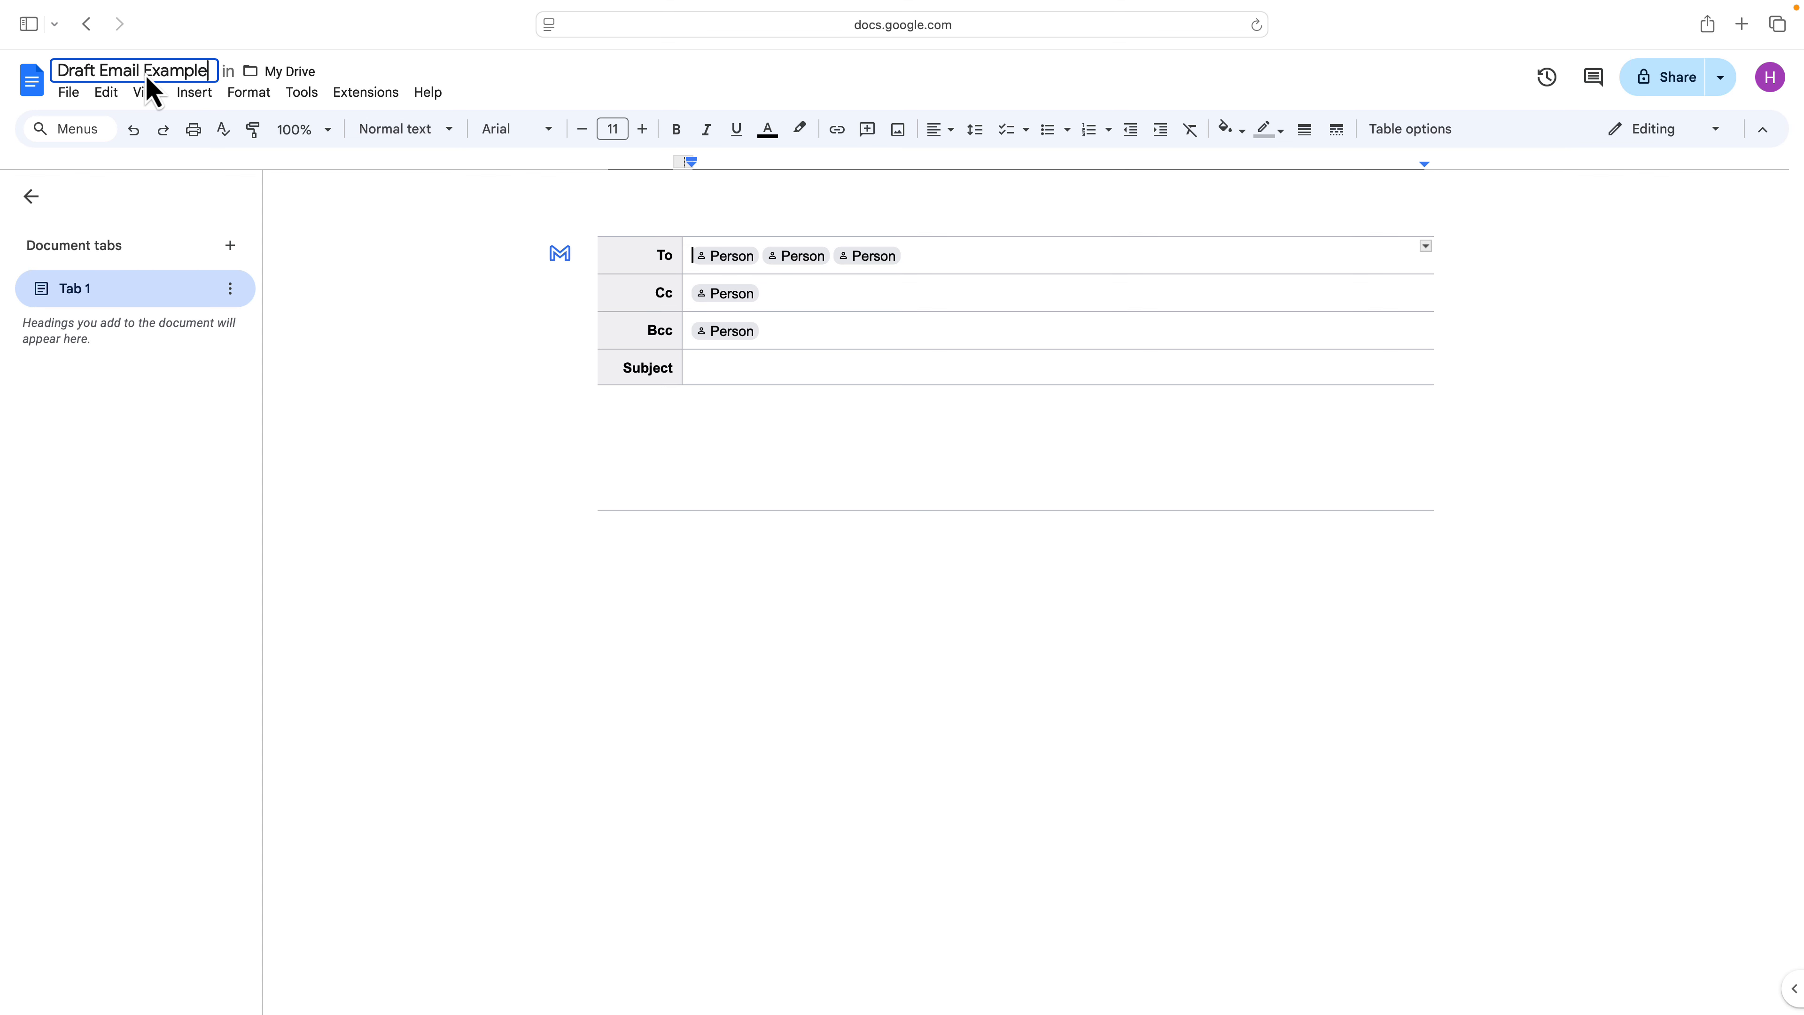
{"action": "key", "text": "Return"}
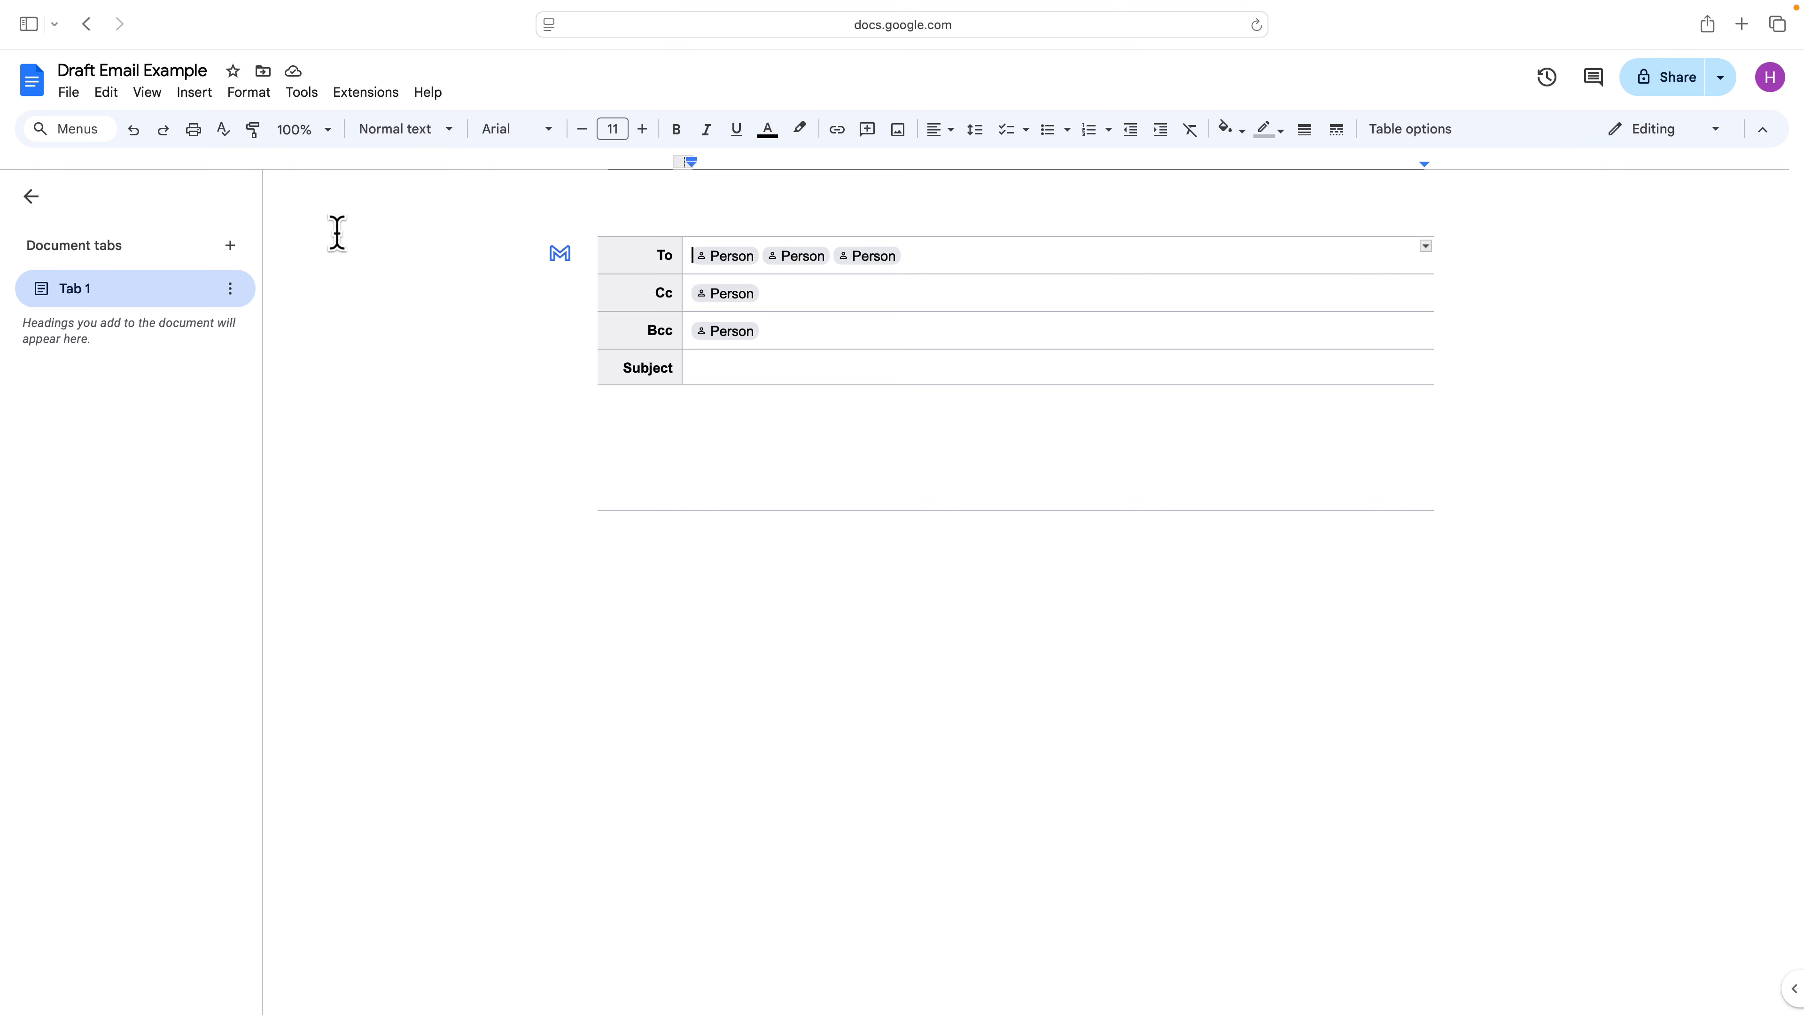
Step: Add the document owner as the To recipient and delete the unused Person placeholders in that row
{"action": "type", "text": "@"}
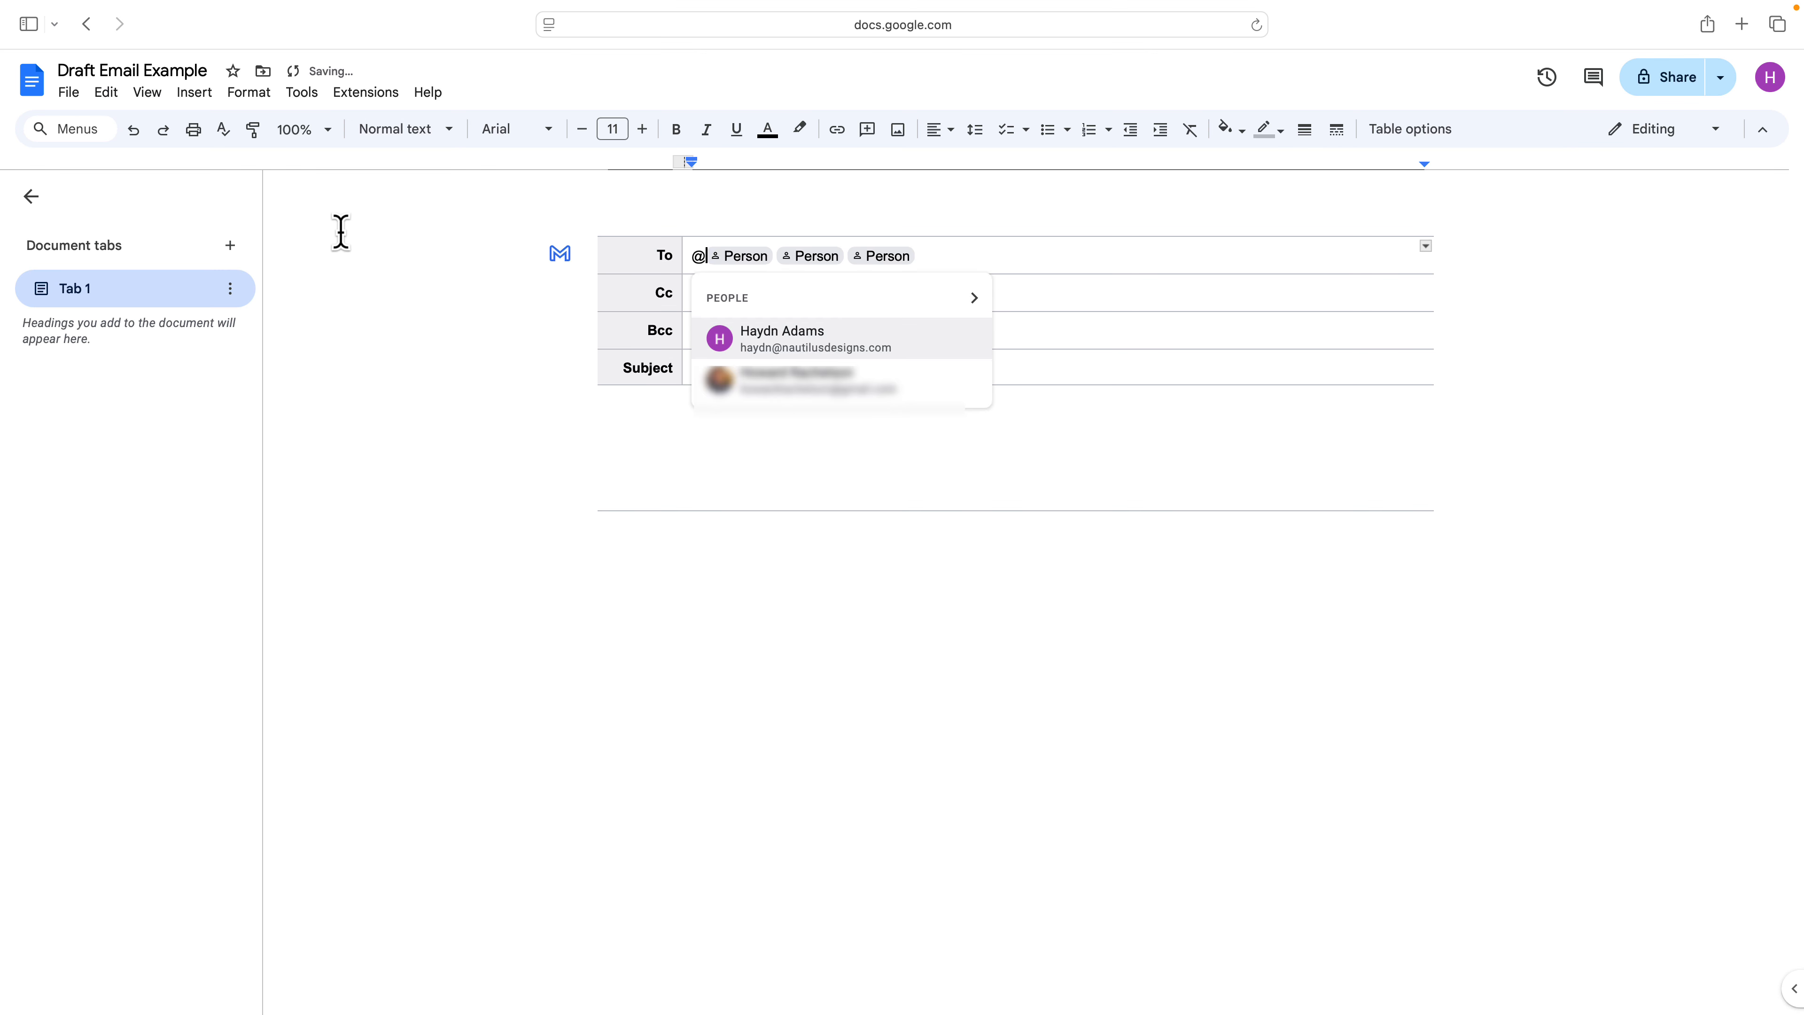
{"action": "key", "text": "Return"}
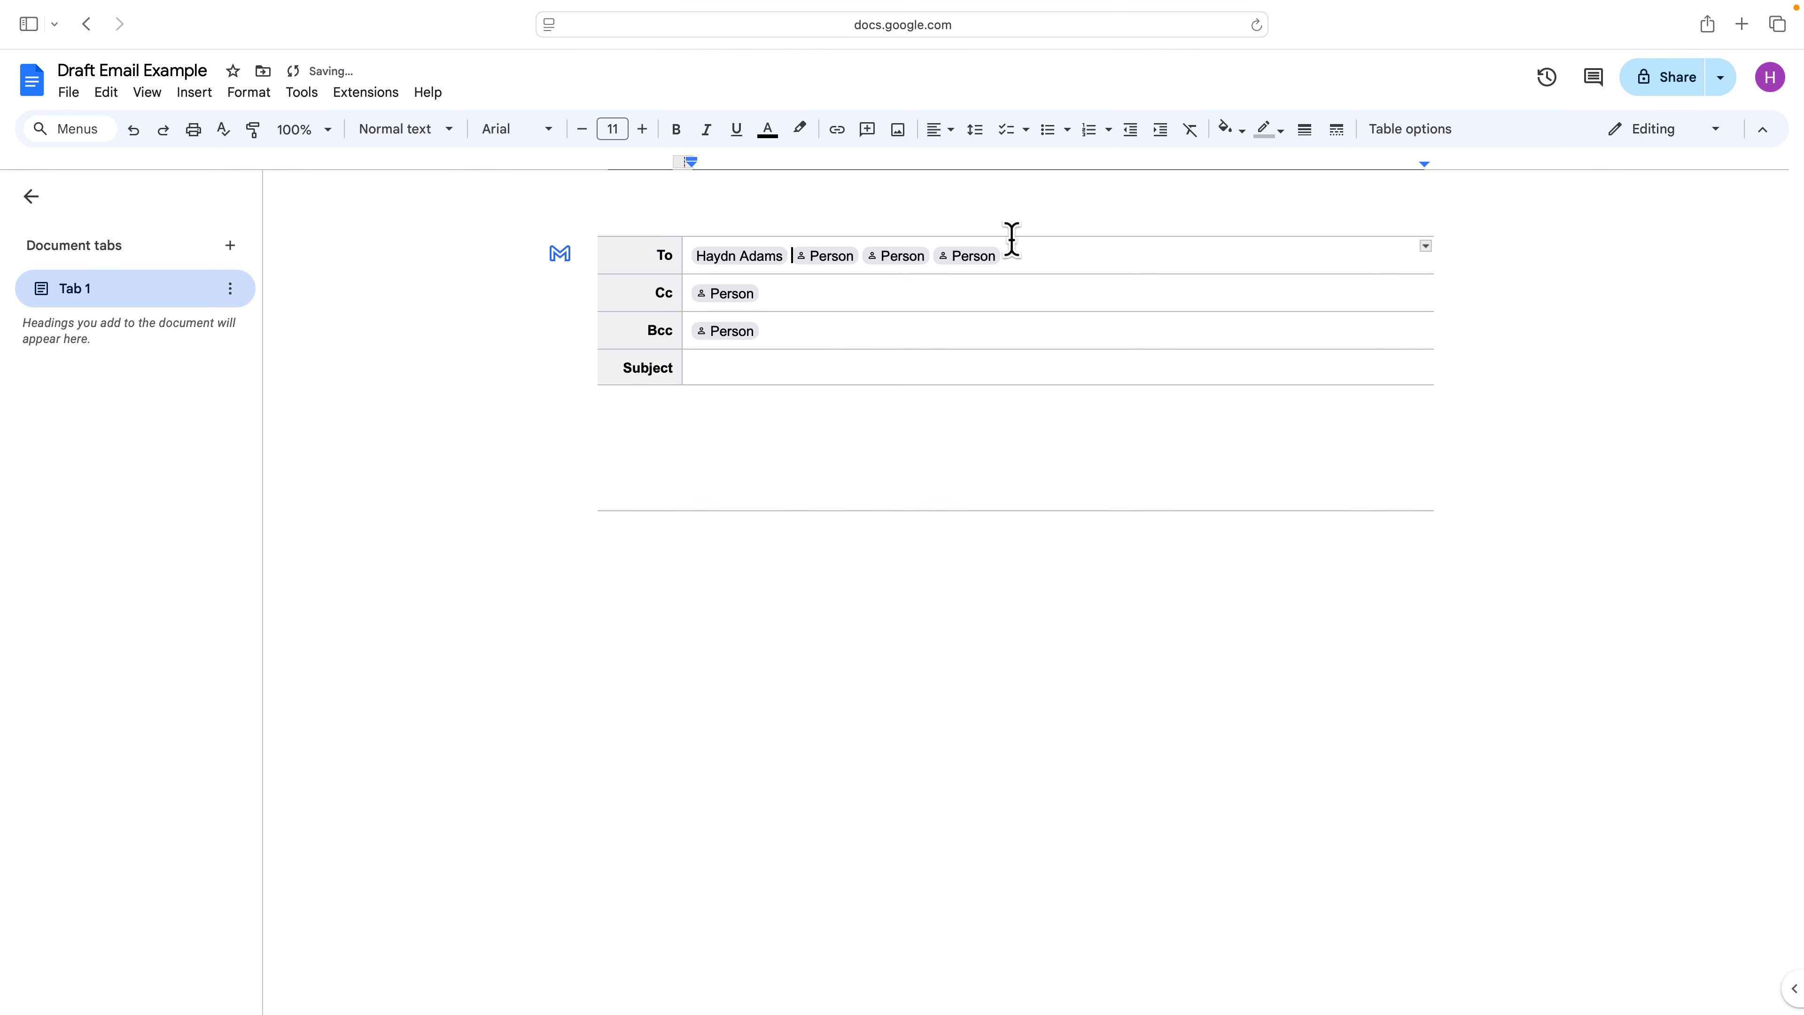
{"action": "left_click", "coordinate": [1043, 256]}
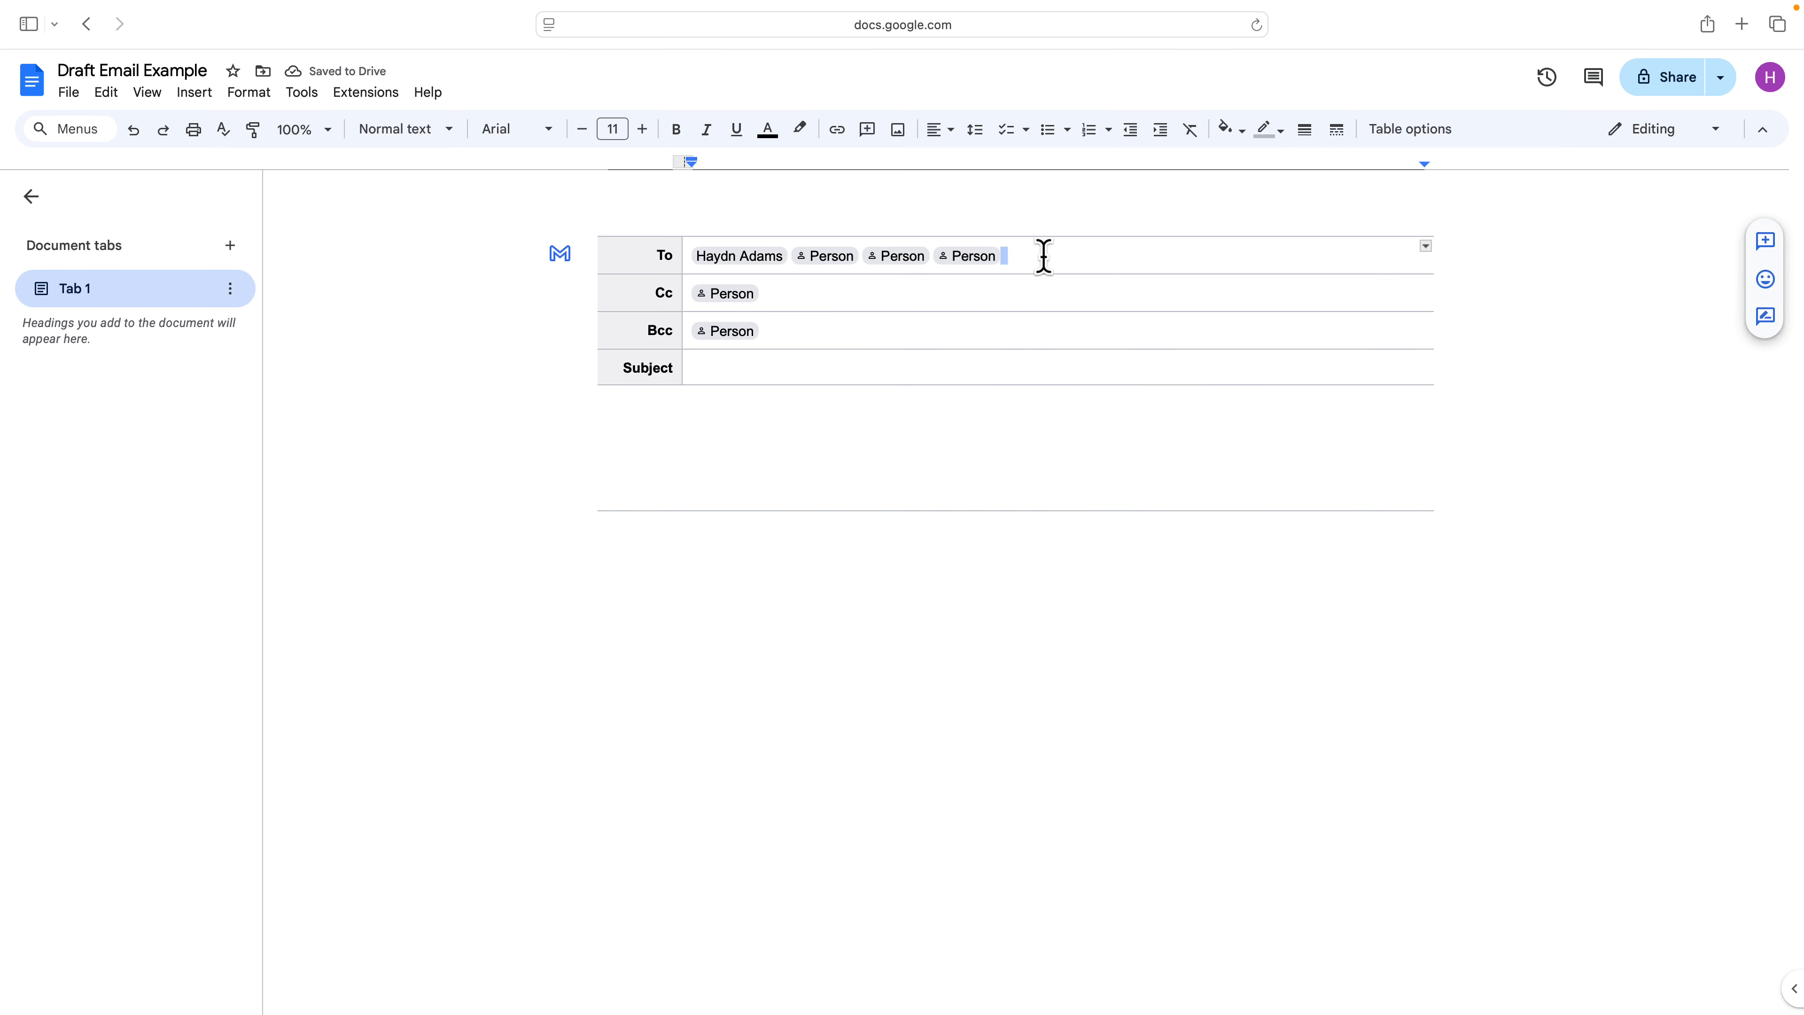
{"action": "key", "text": "BackSpace"}
{"action": "key", "text": "BackSpace"}
{"action": "key", "text": "BackSpace"}
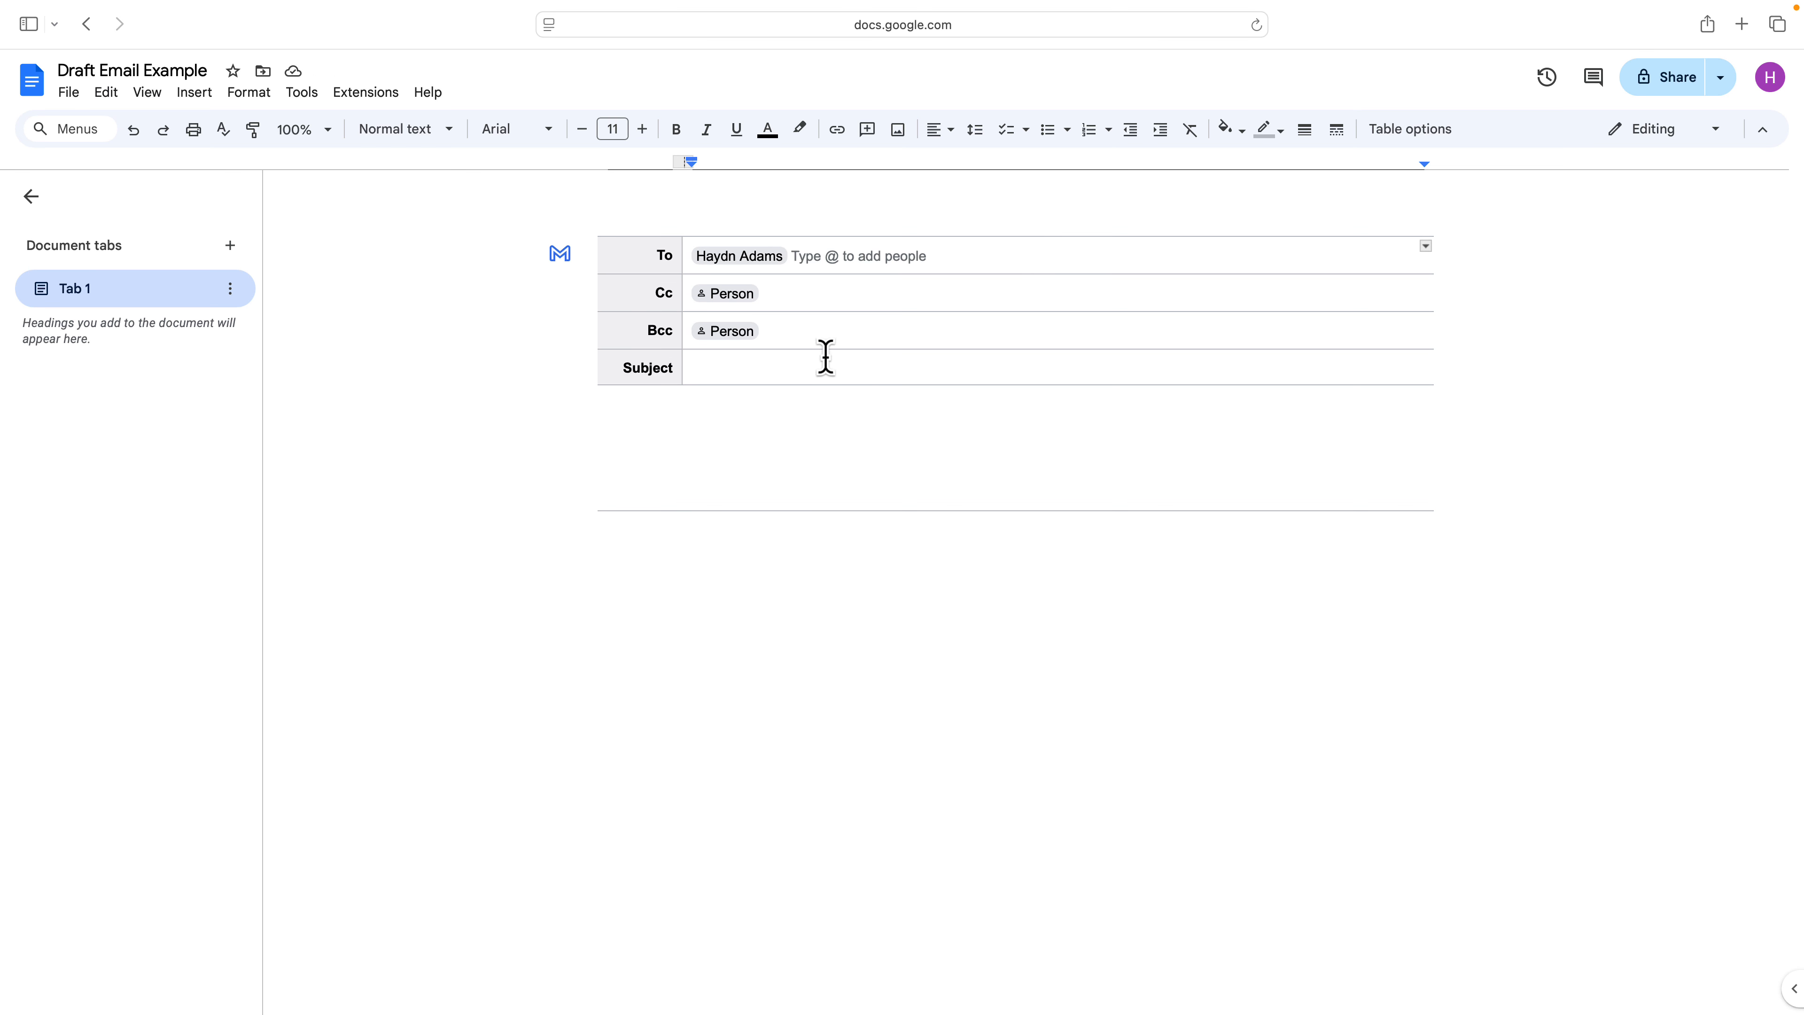
Step: Fill in the subject "Test email" and the message body "This is one important email."
{"action": "left_click", "coordinate": [811, 367]}
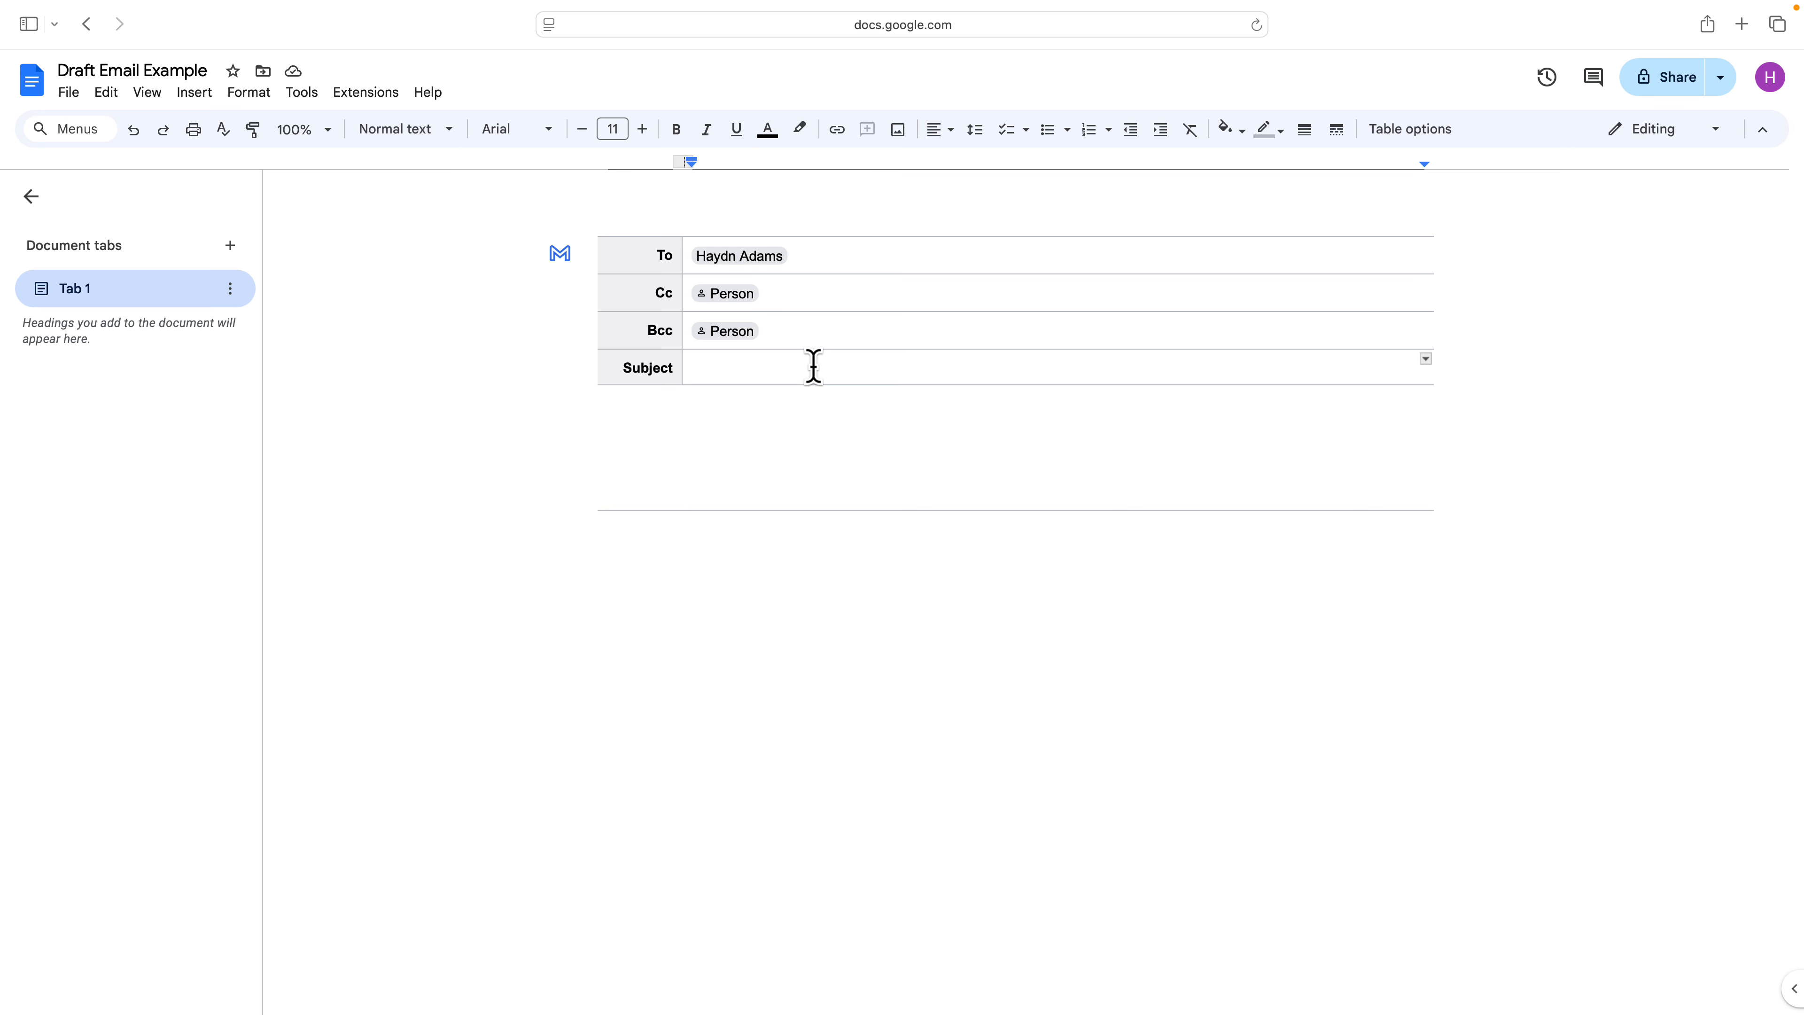
{"action": "type", "text": "Test email"}
{"action": "left_click", "coordinate": [775, 421]}
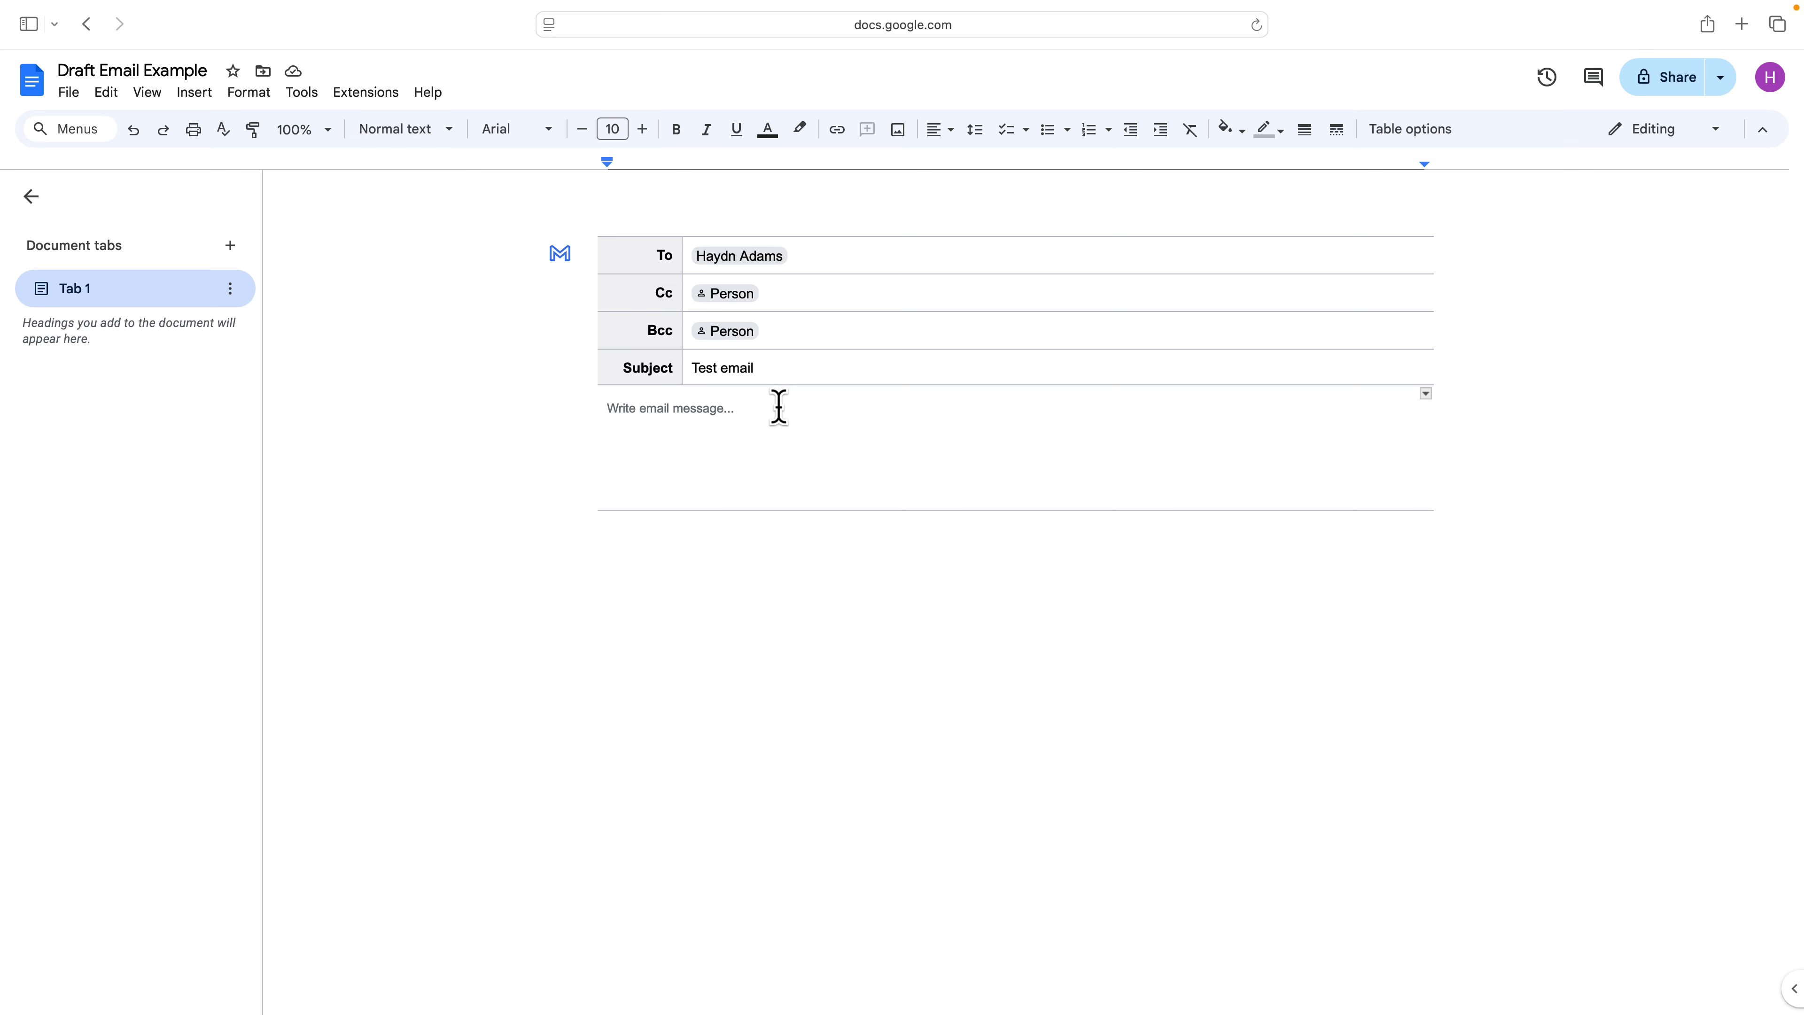
{"action": "type", "text": "This is one important email."}
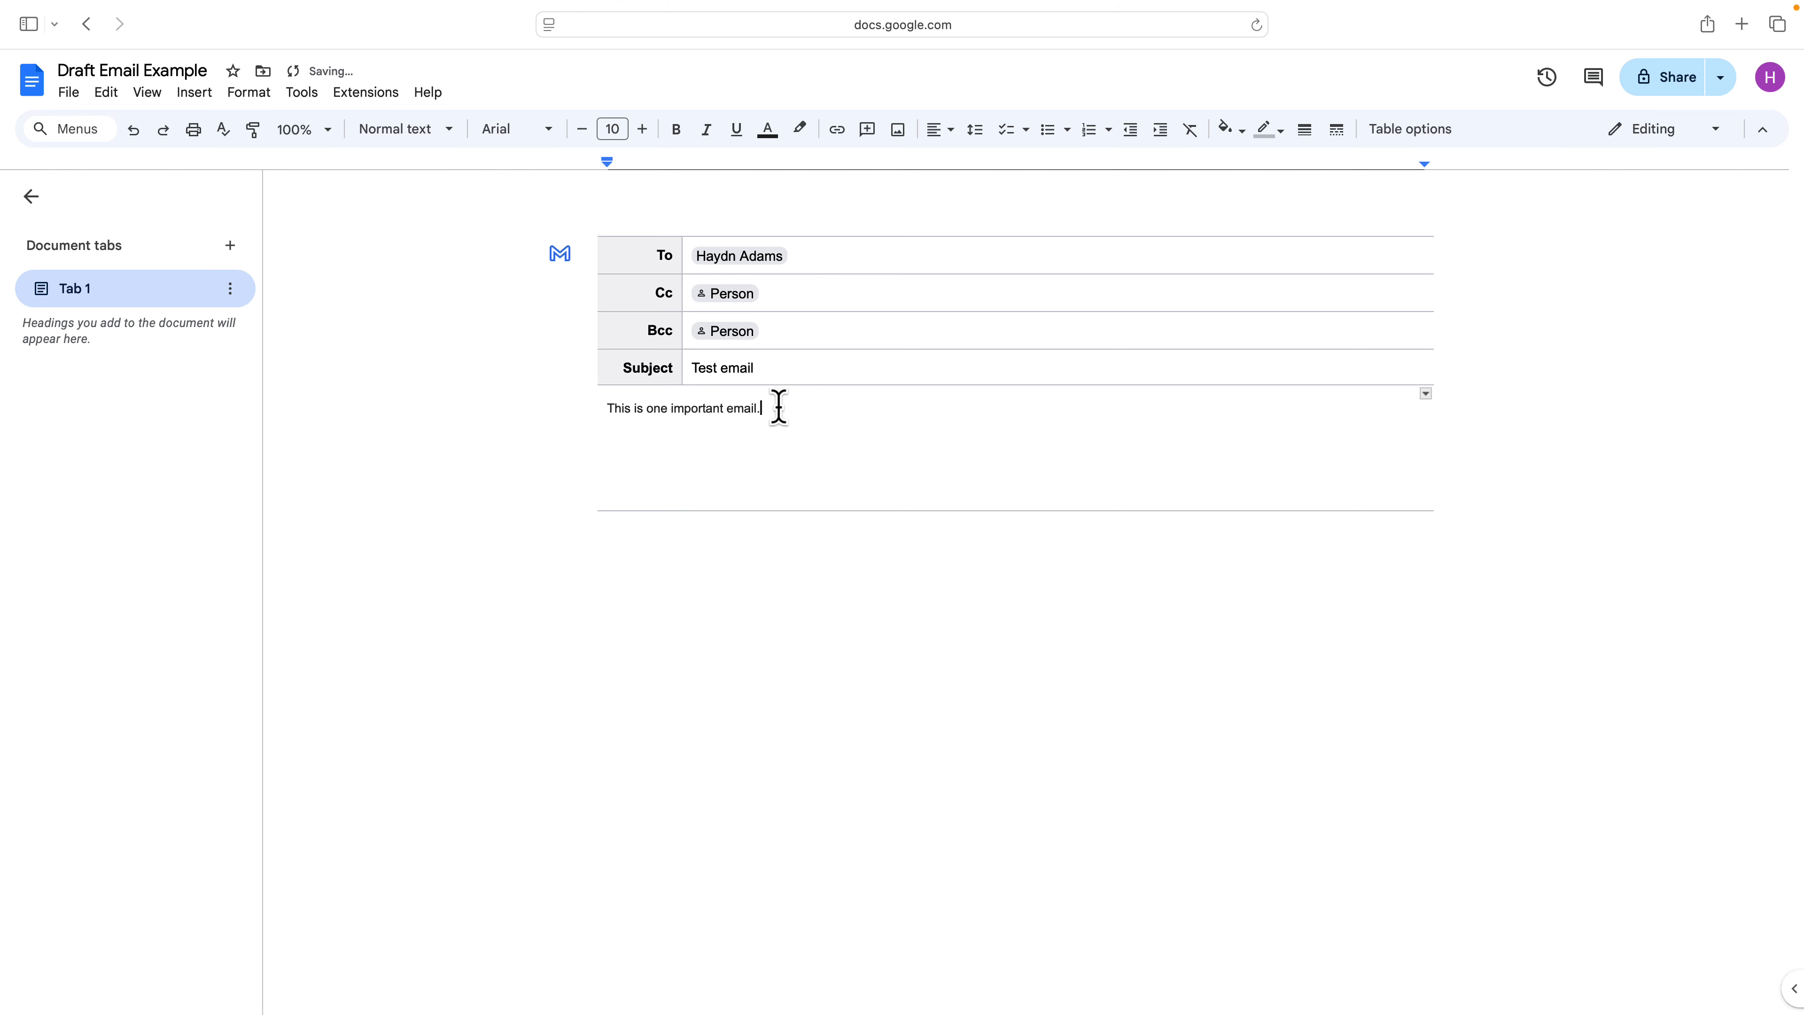
Step: Insert the image 474574.png from the computer's Desktop on a new line below the message text
{"action": "key", "text": "Return"}
{"action": "left_click", "coordinate": [194, 92]}
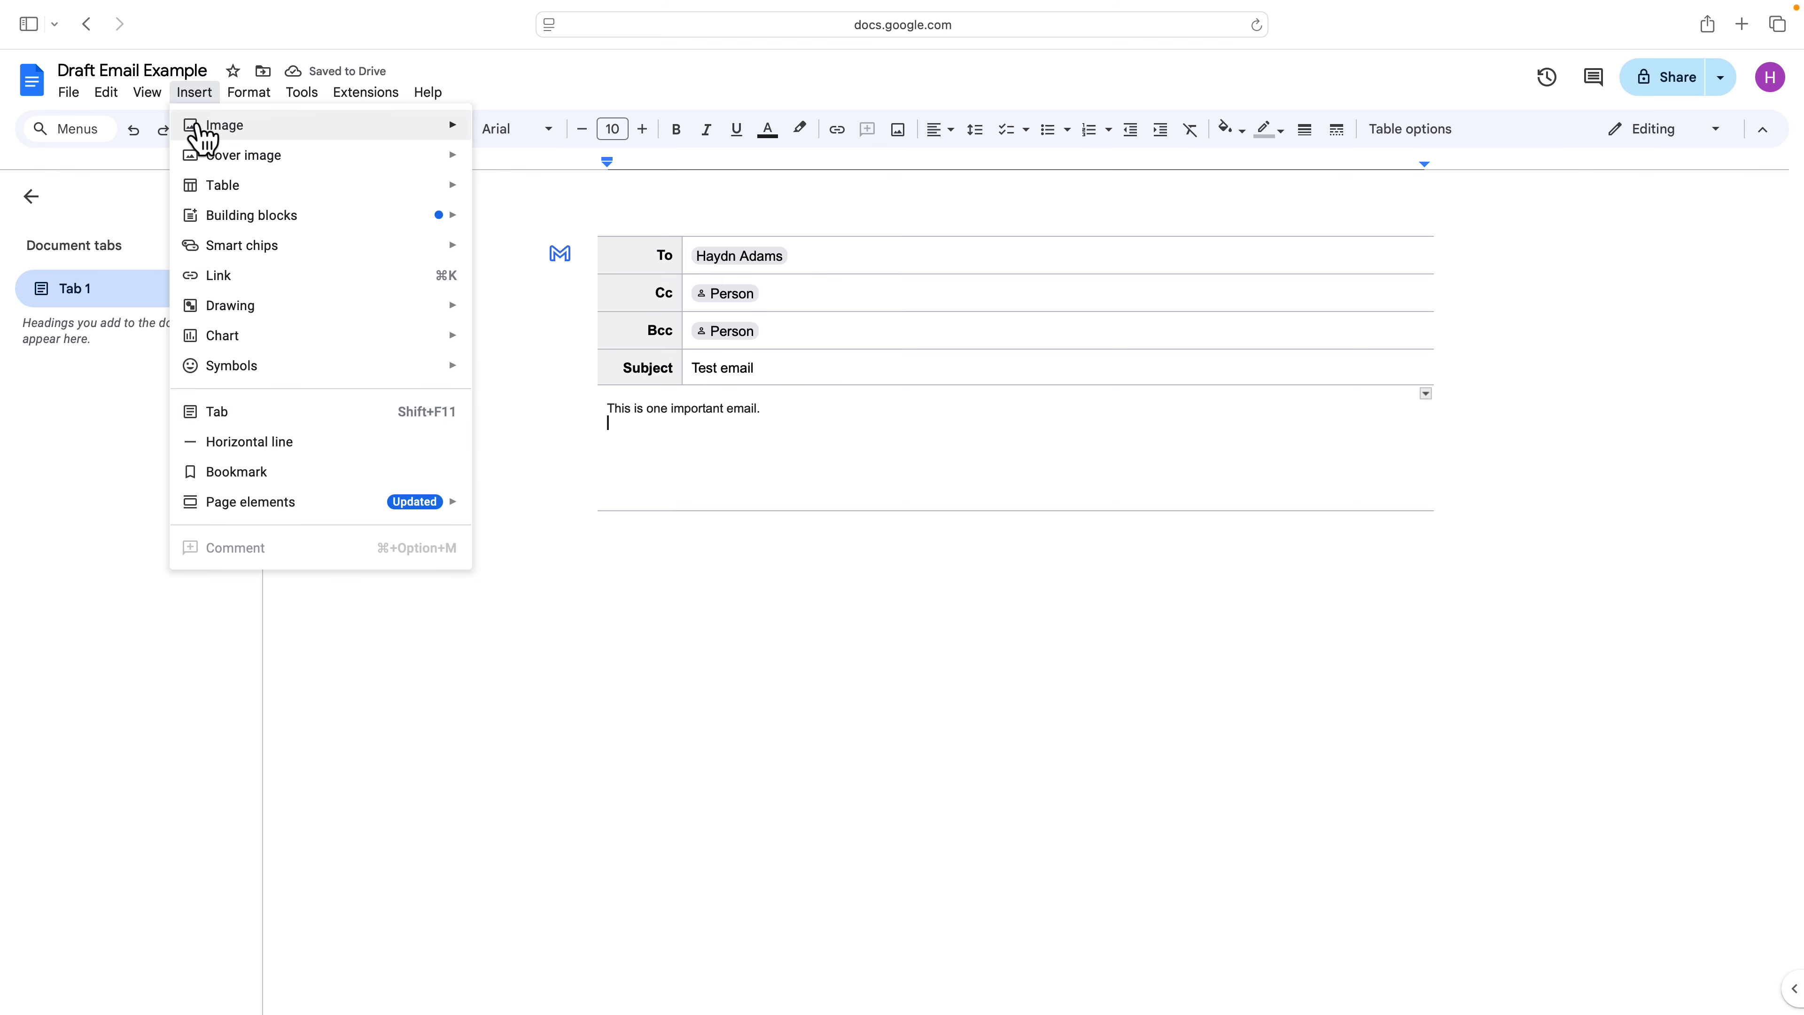
{"action": "mouse_move", "coordinate": [203, 135]}
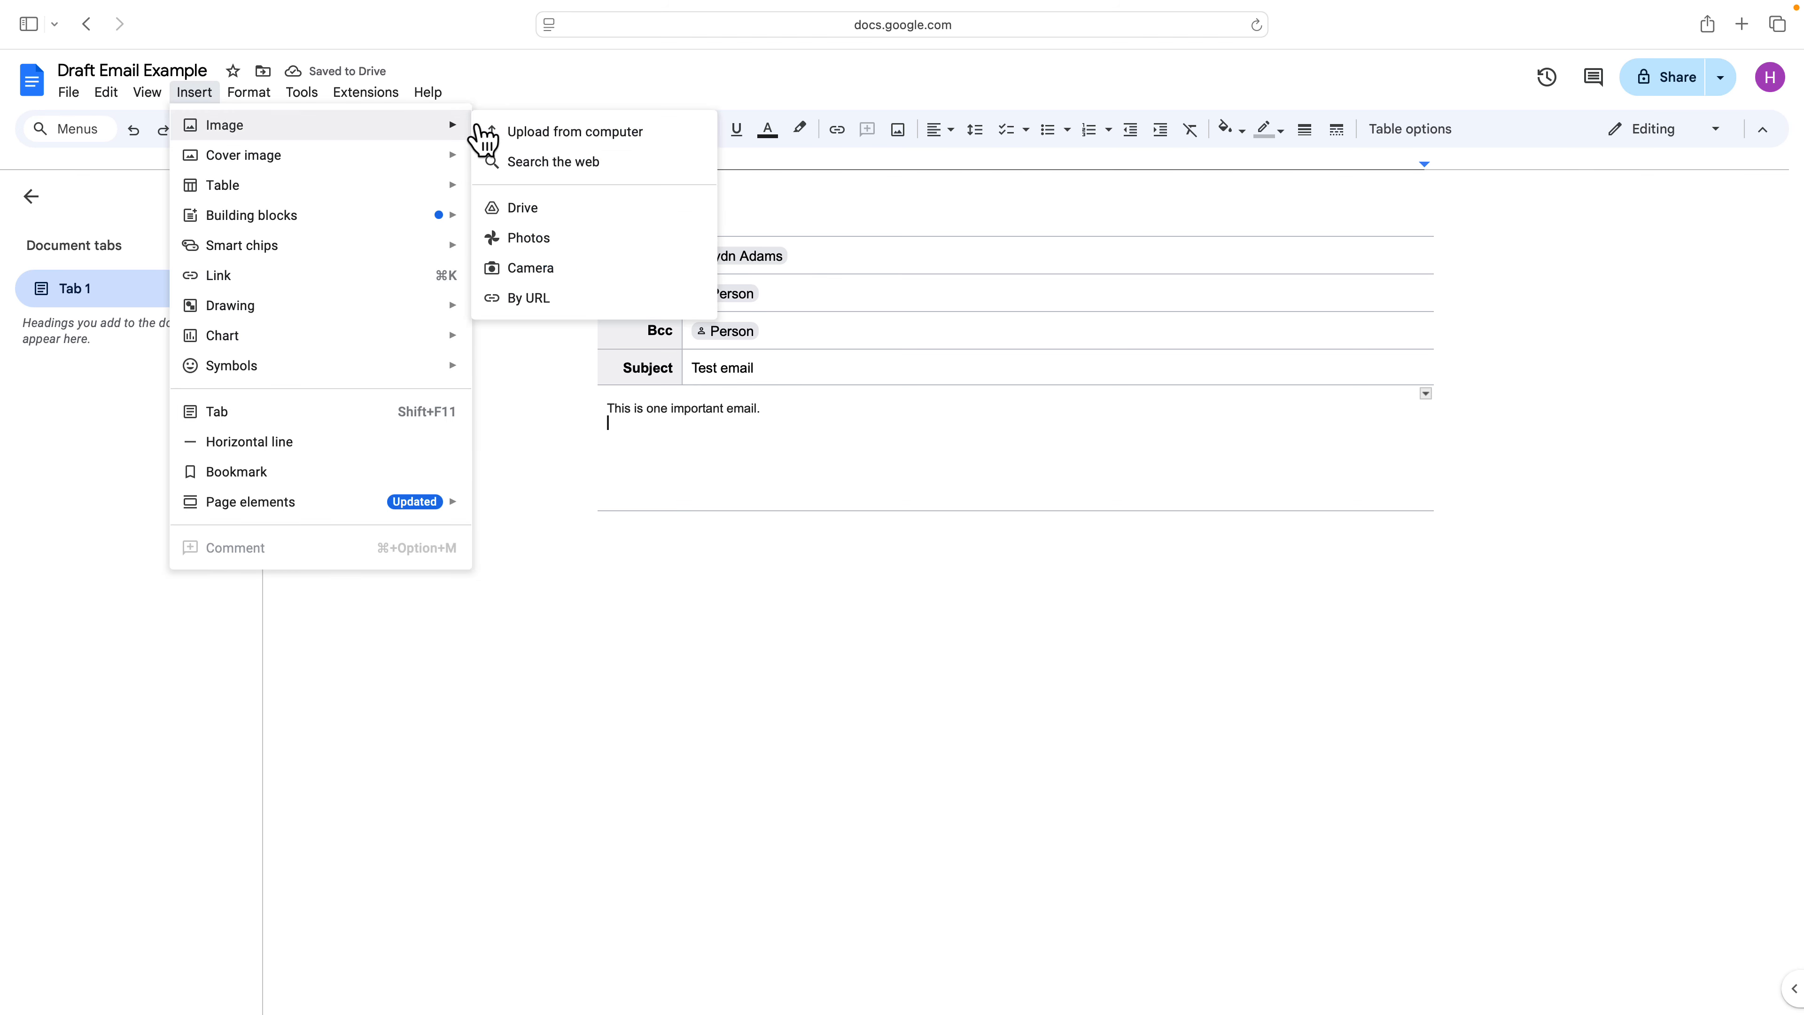
{"action": "left_click", "coordinate": [590, 133]}
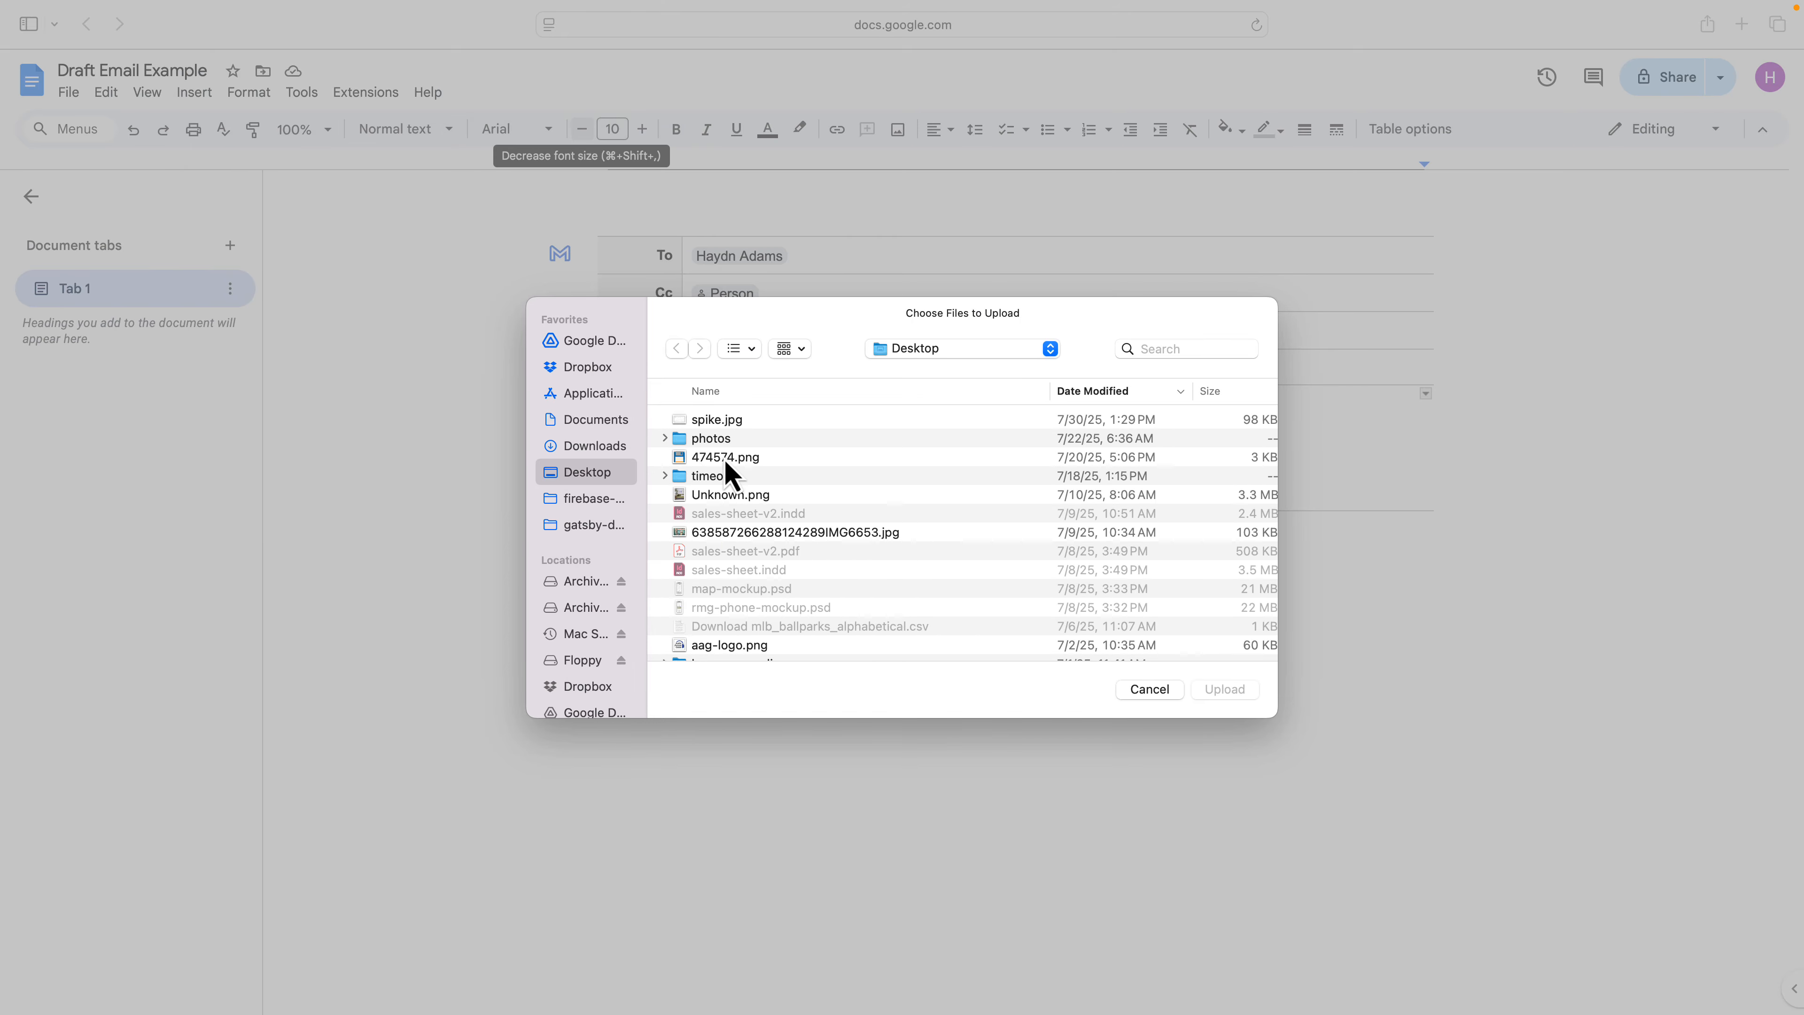
{"action": "left_click", "coordinate": [726, 459]}
{"action": "key", "text": "space"}
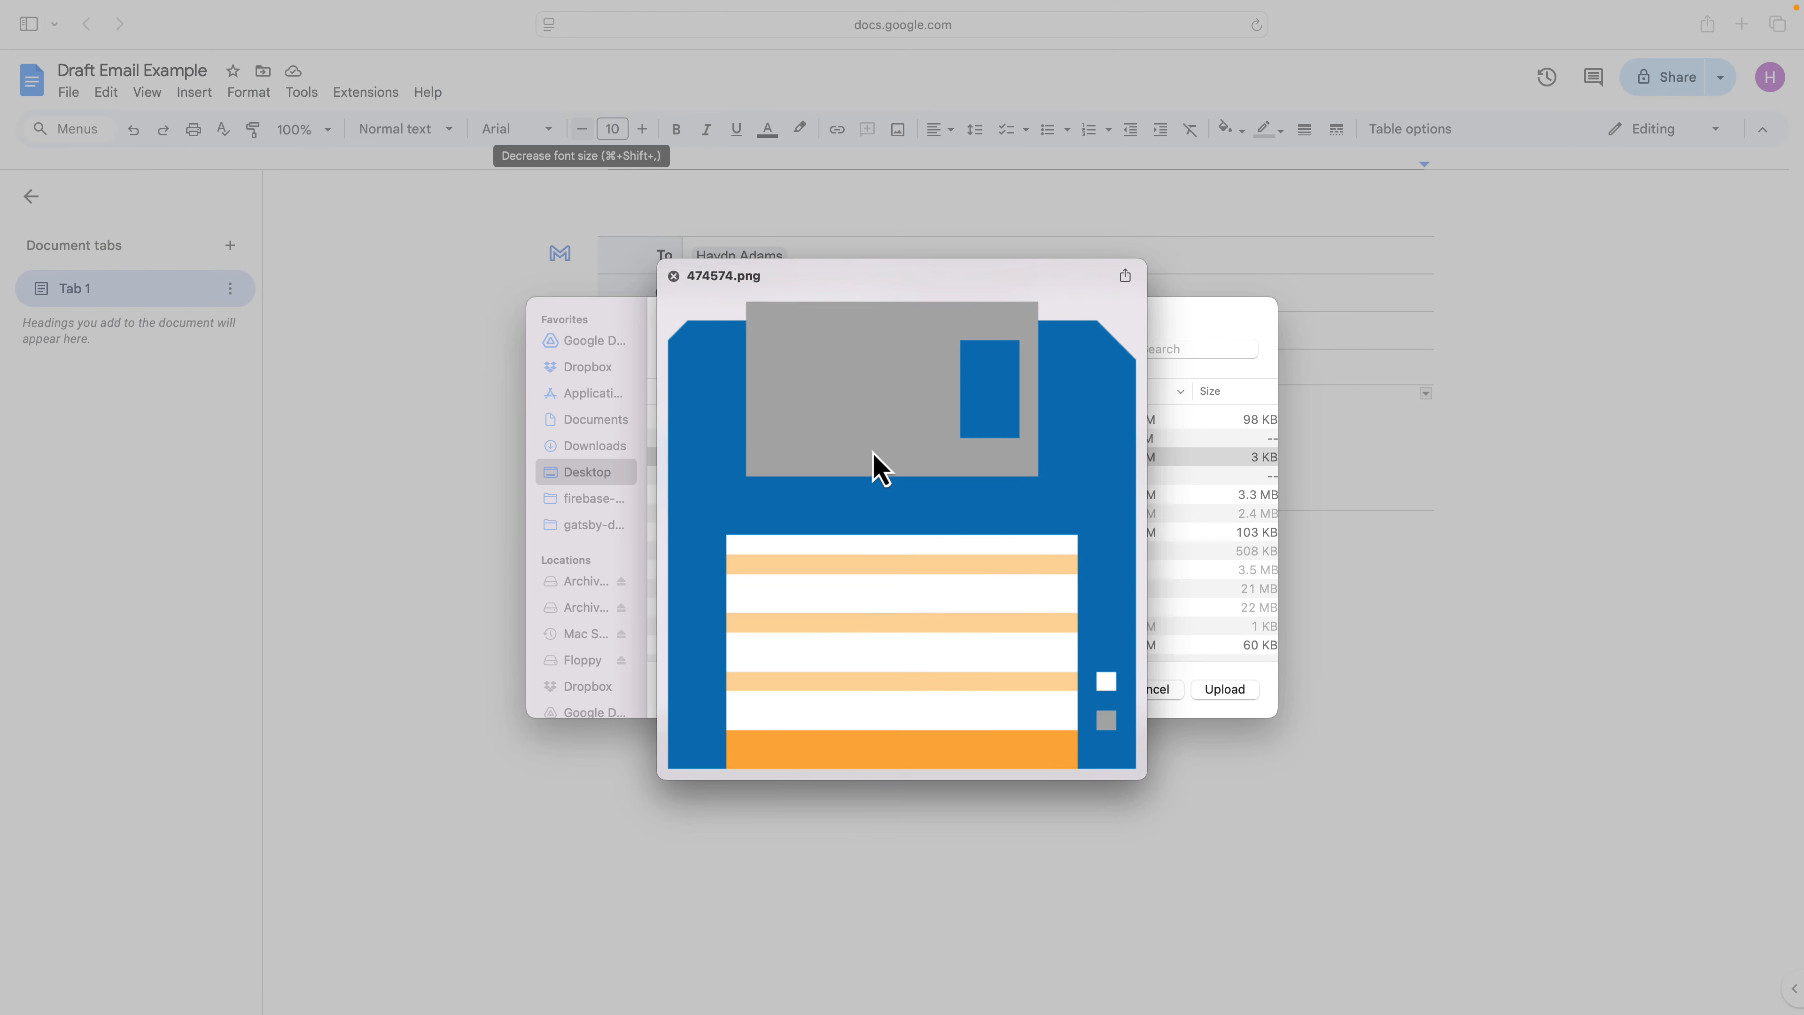
{"action": "key", "text": "space"}
{"action": "key", "text": "Return"}
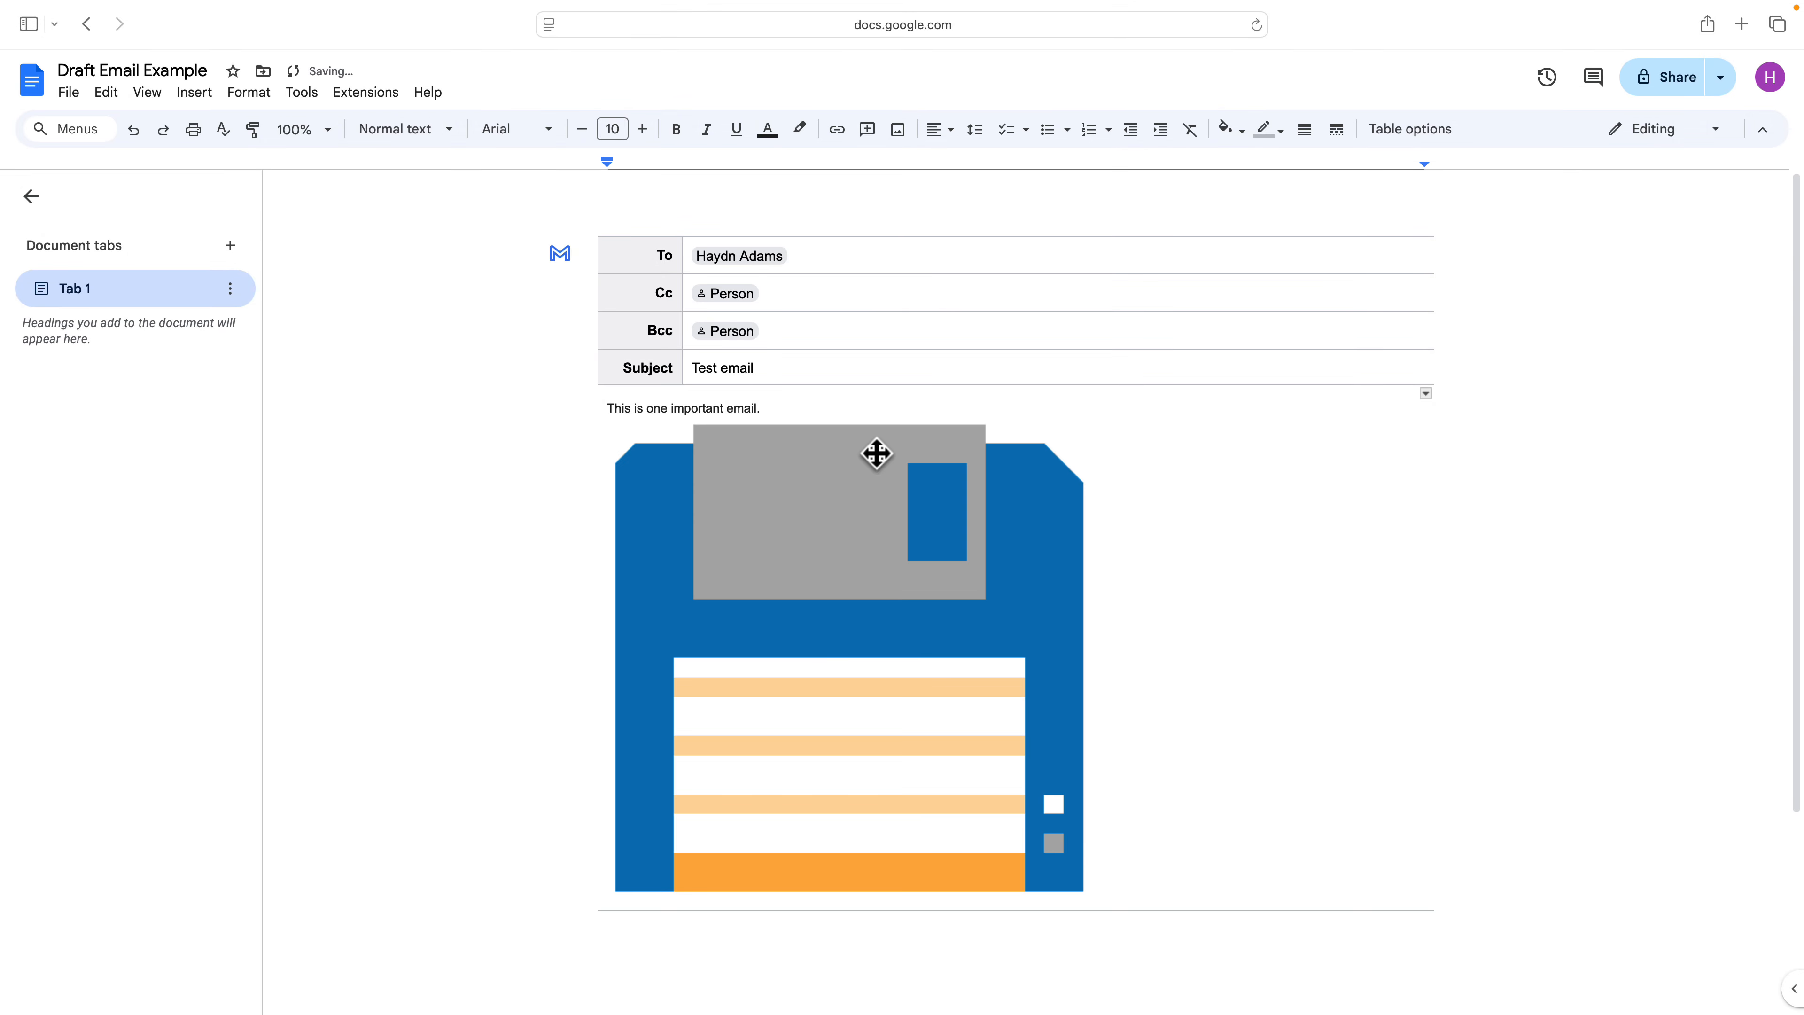
Step: Shrink the floppy disk image proportionally to about half its inserted size
{"action": "left_click", "coordinate": [905, 475]}
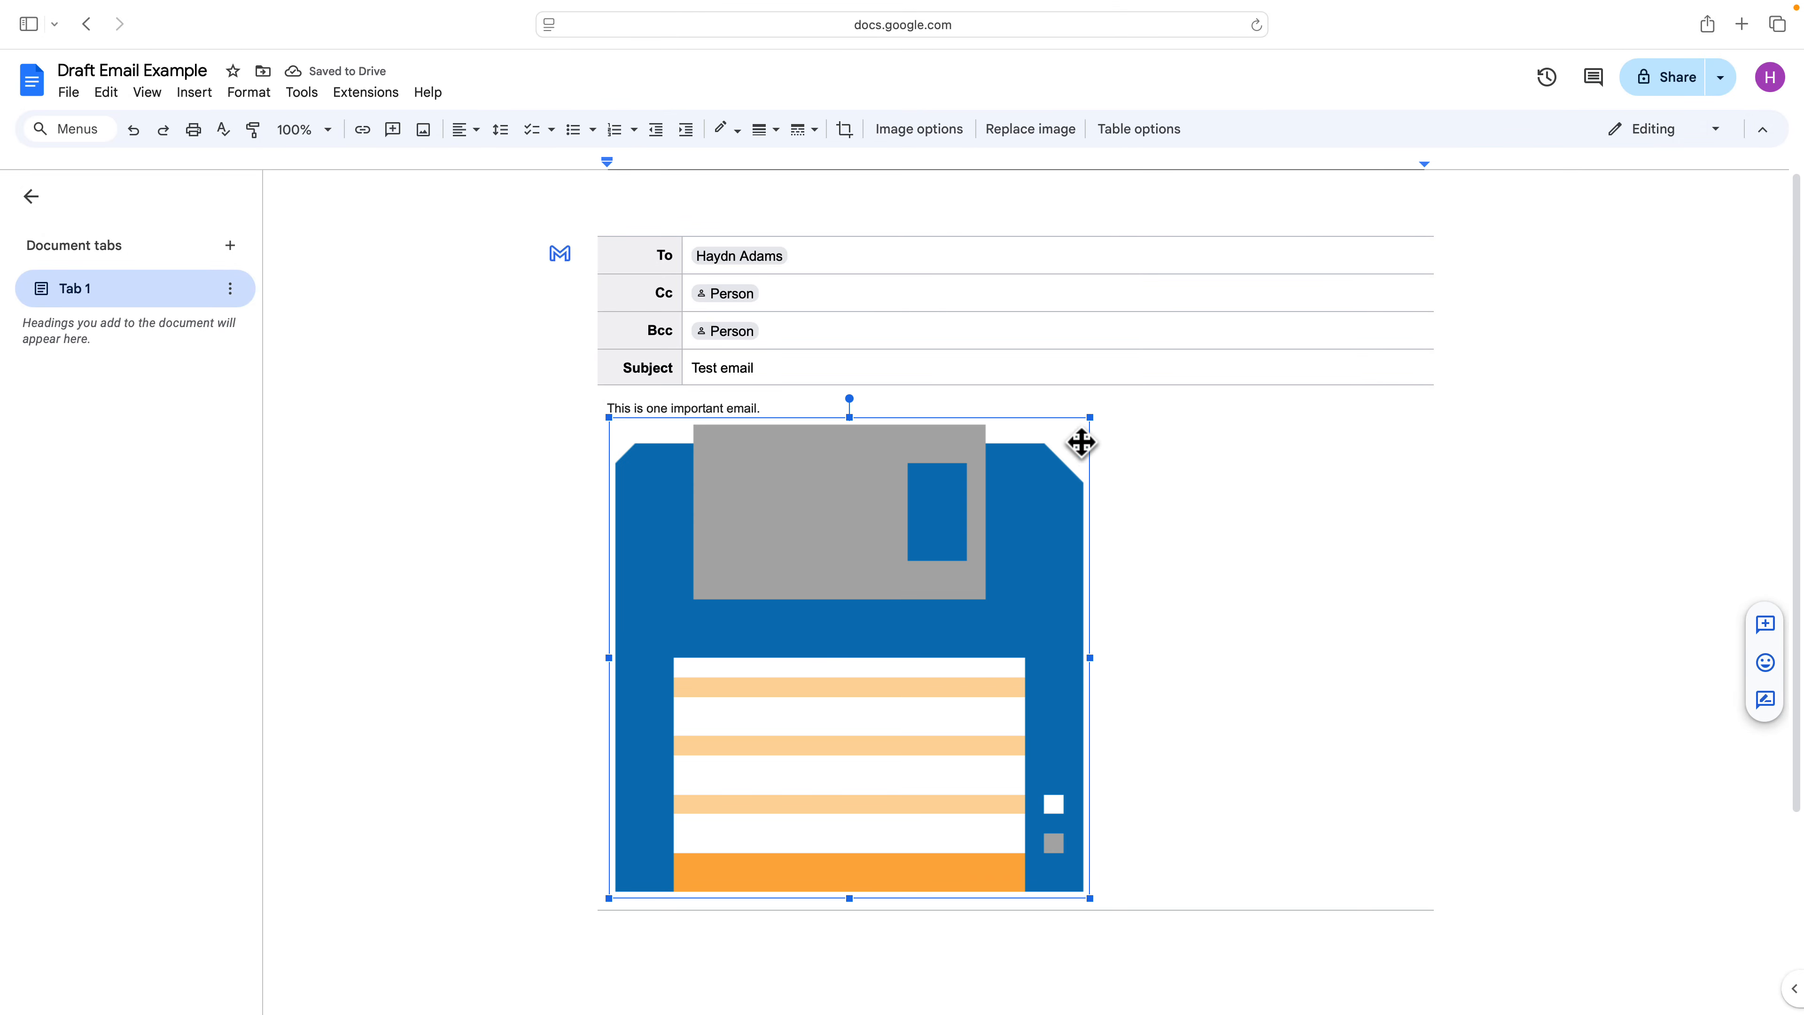
{"action": "left_click_drag", "start_coordinate": [1086, 420], "coordinate": [819, 604]}
{"action": "left_click_drag", "start_coordinate": [891, 416], "coordinate": [824, 463]}
{"action": "left_click", "coordinate": [920, 479]}
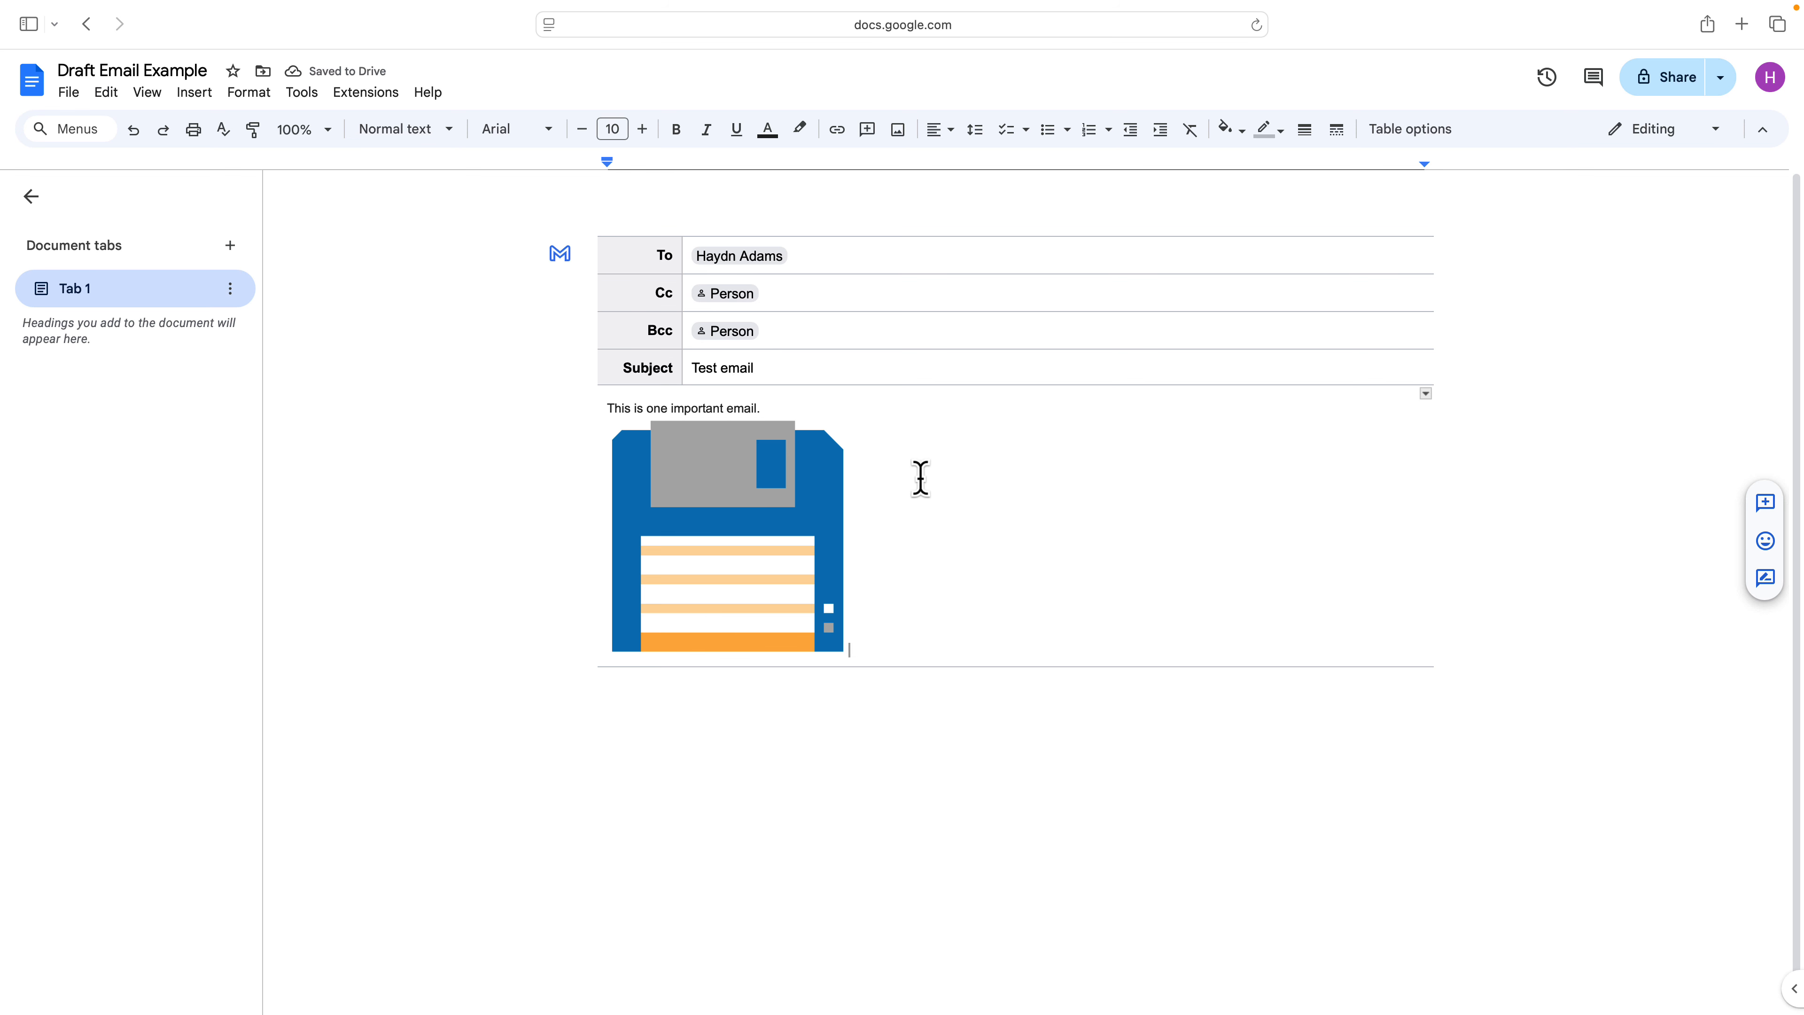
Step: Preview the email draft in Gmail to check its recipient, subject and body, and return to the document
{"action": "left_click", "coordinate": [560, 255]}
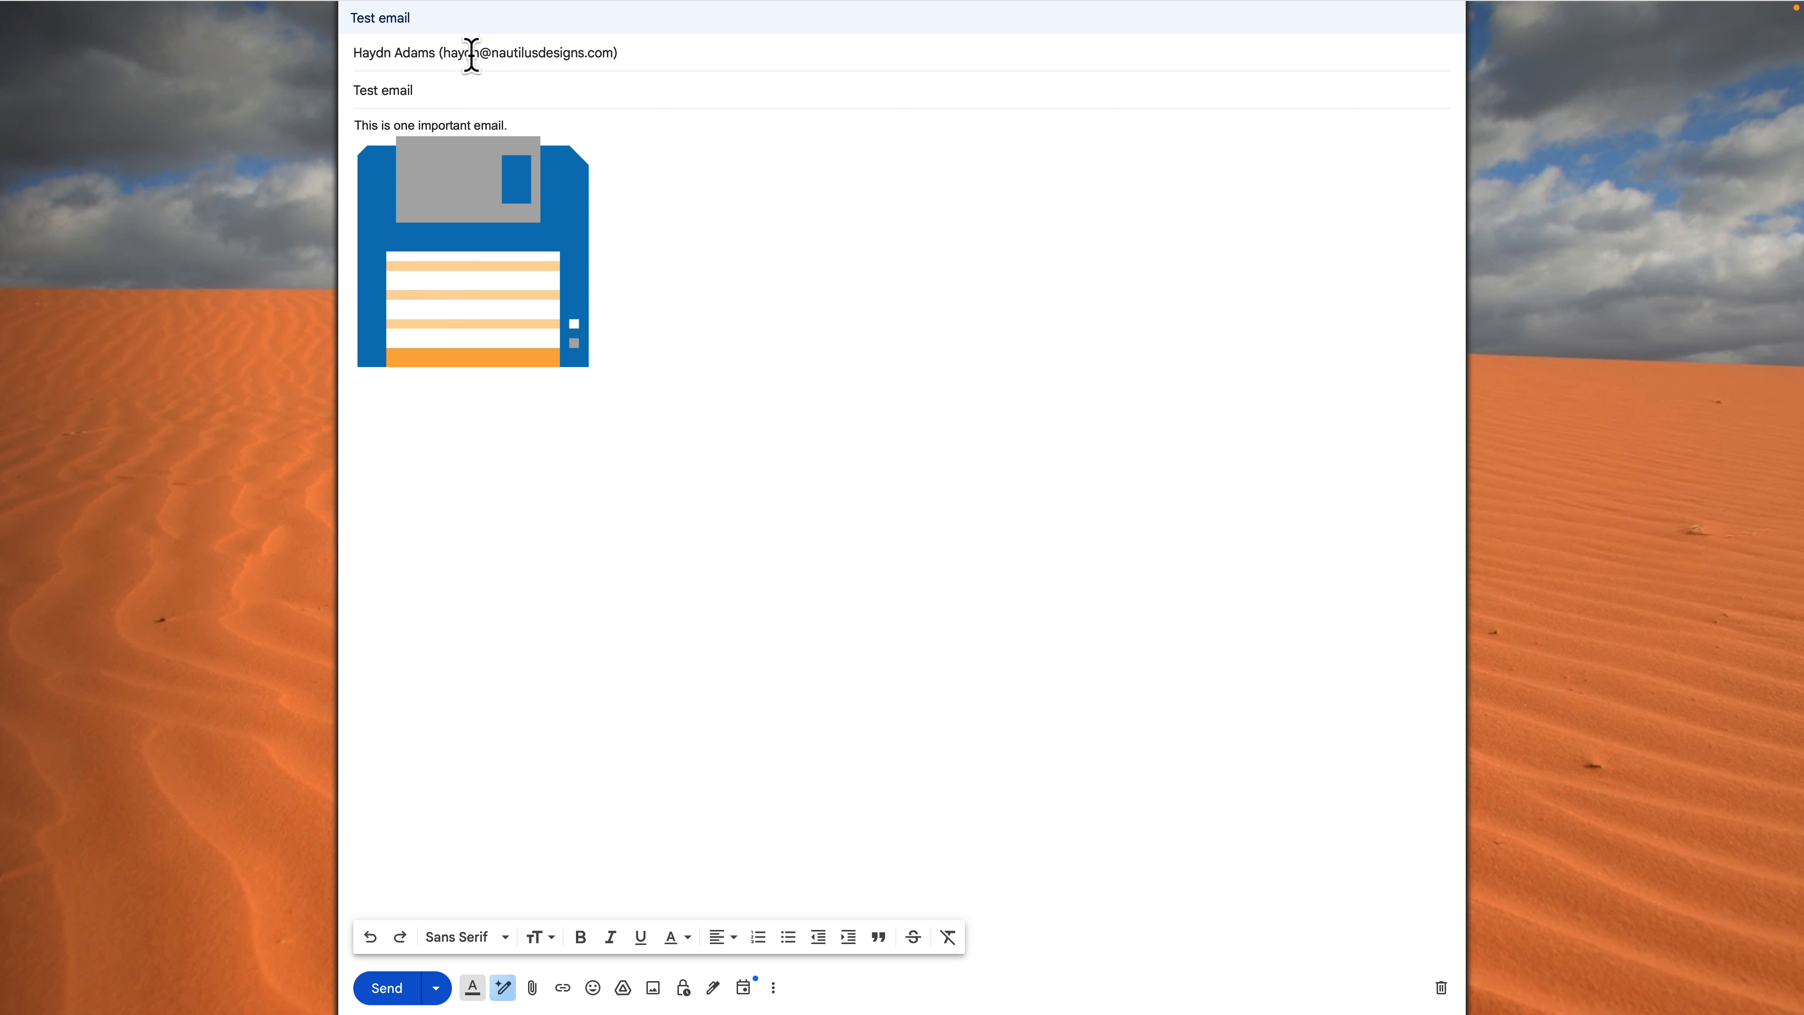
{"action": "mouse_move", "coordinate": [475, 54]}
{"action": "key", "text": "ctrl+Left"}
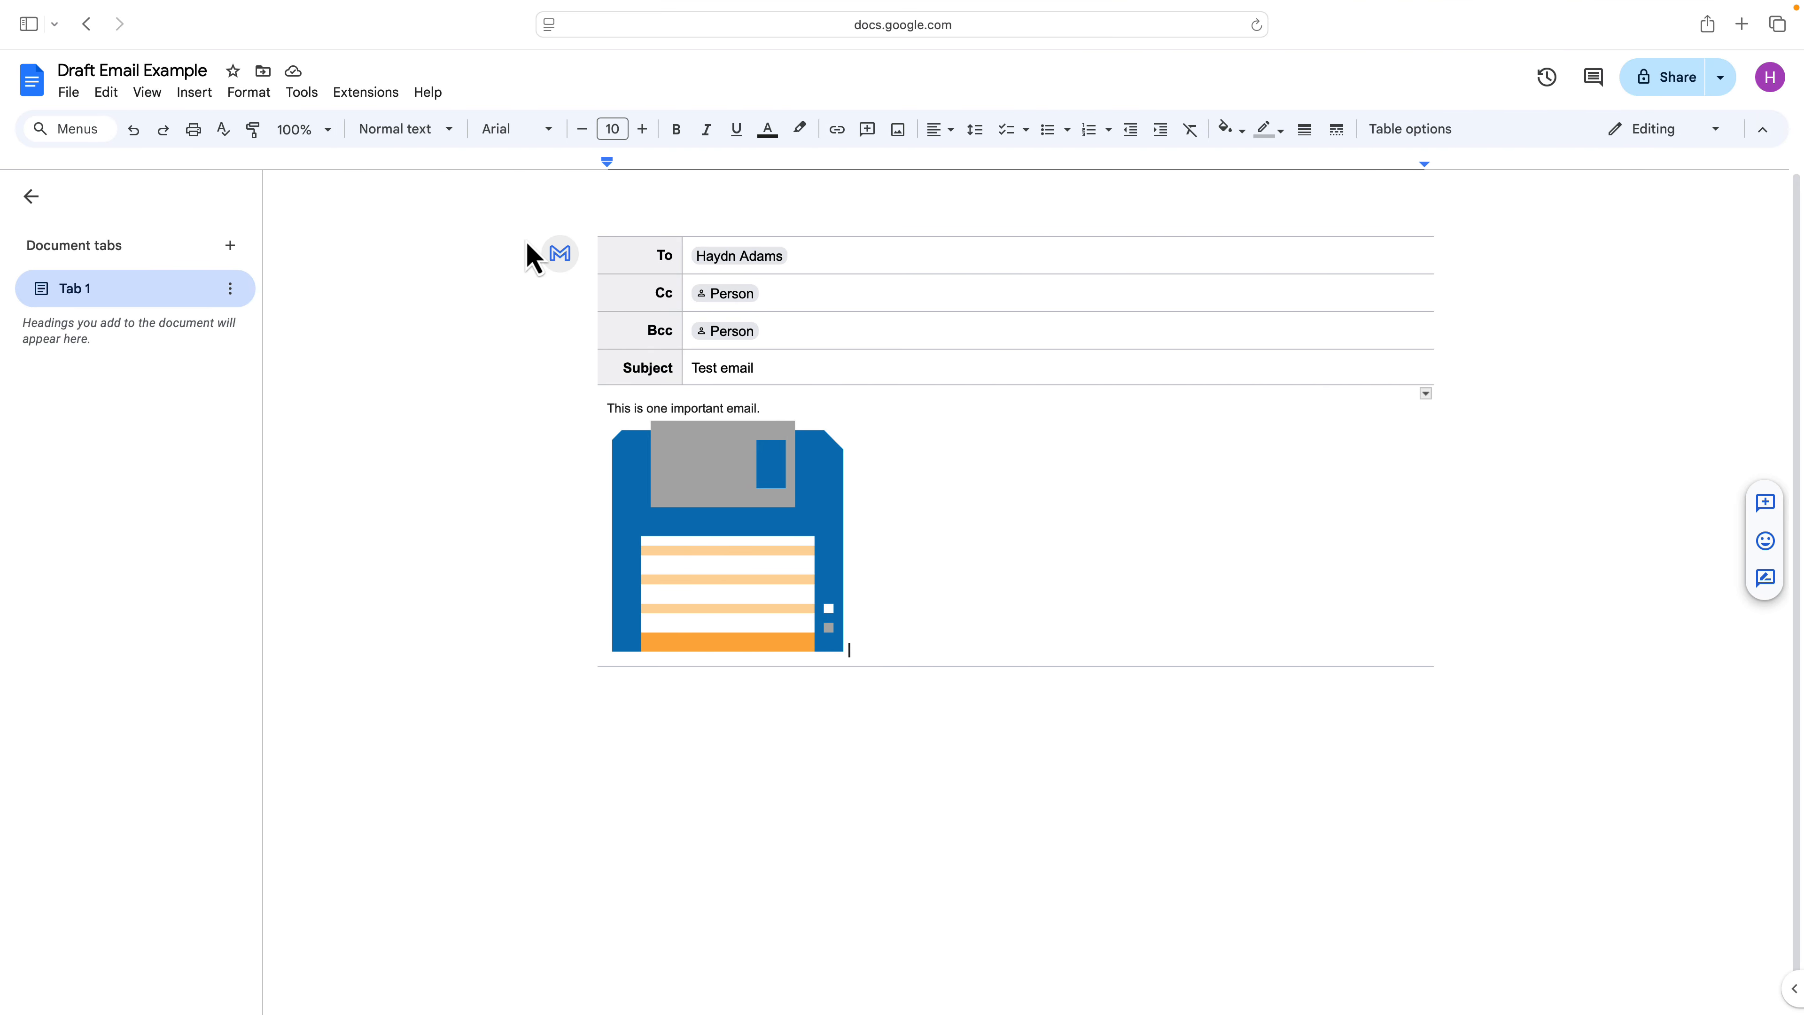
{"action": "left_click", "coordinate": [903, 186]}
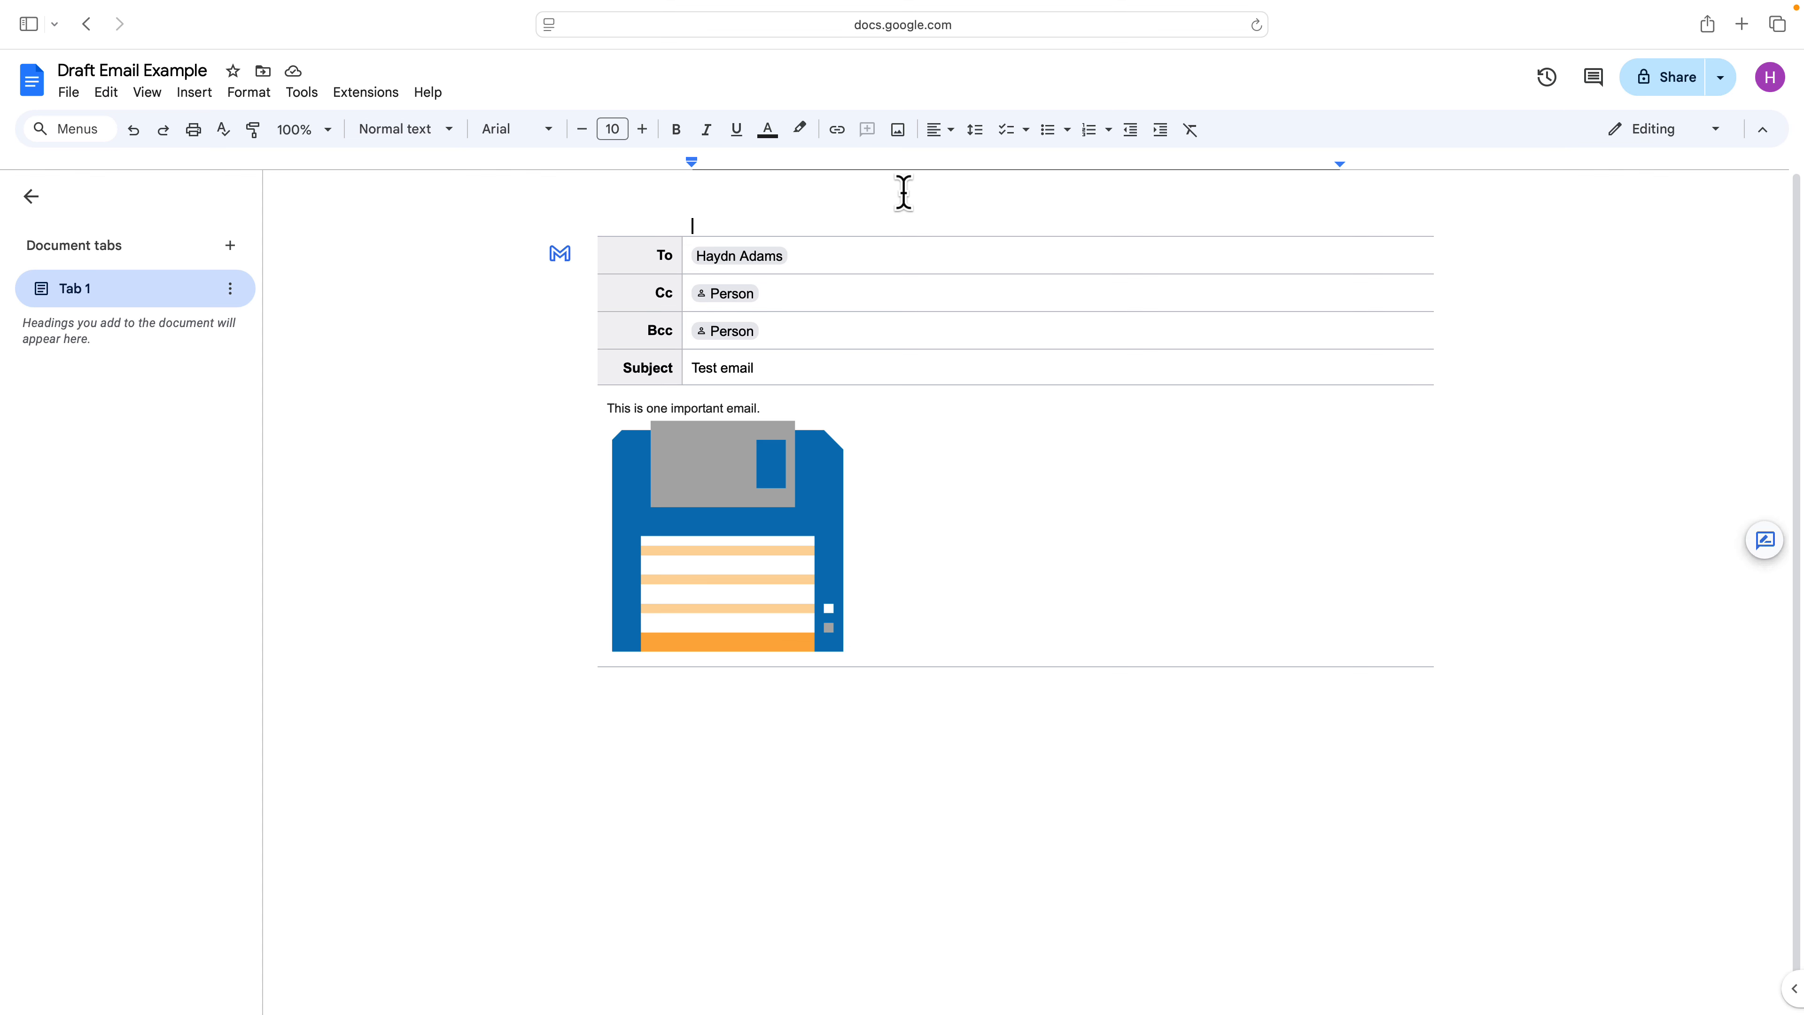
Step: Set the document's general access to Anyone with the link with the Editor role
{"action": "left_click", "coordinate": [1660, 104]}
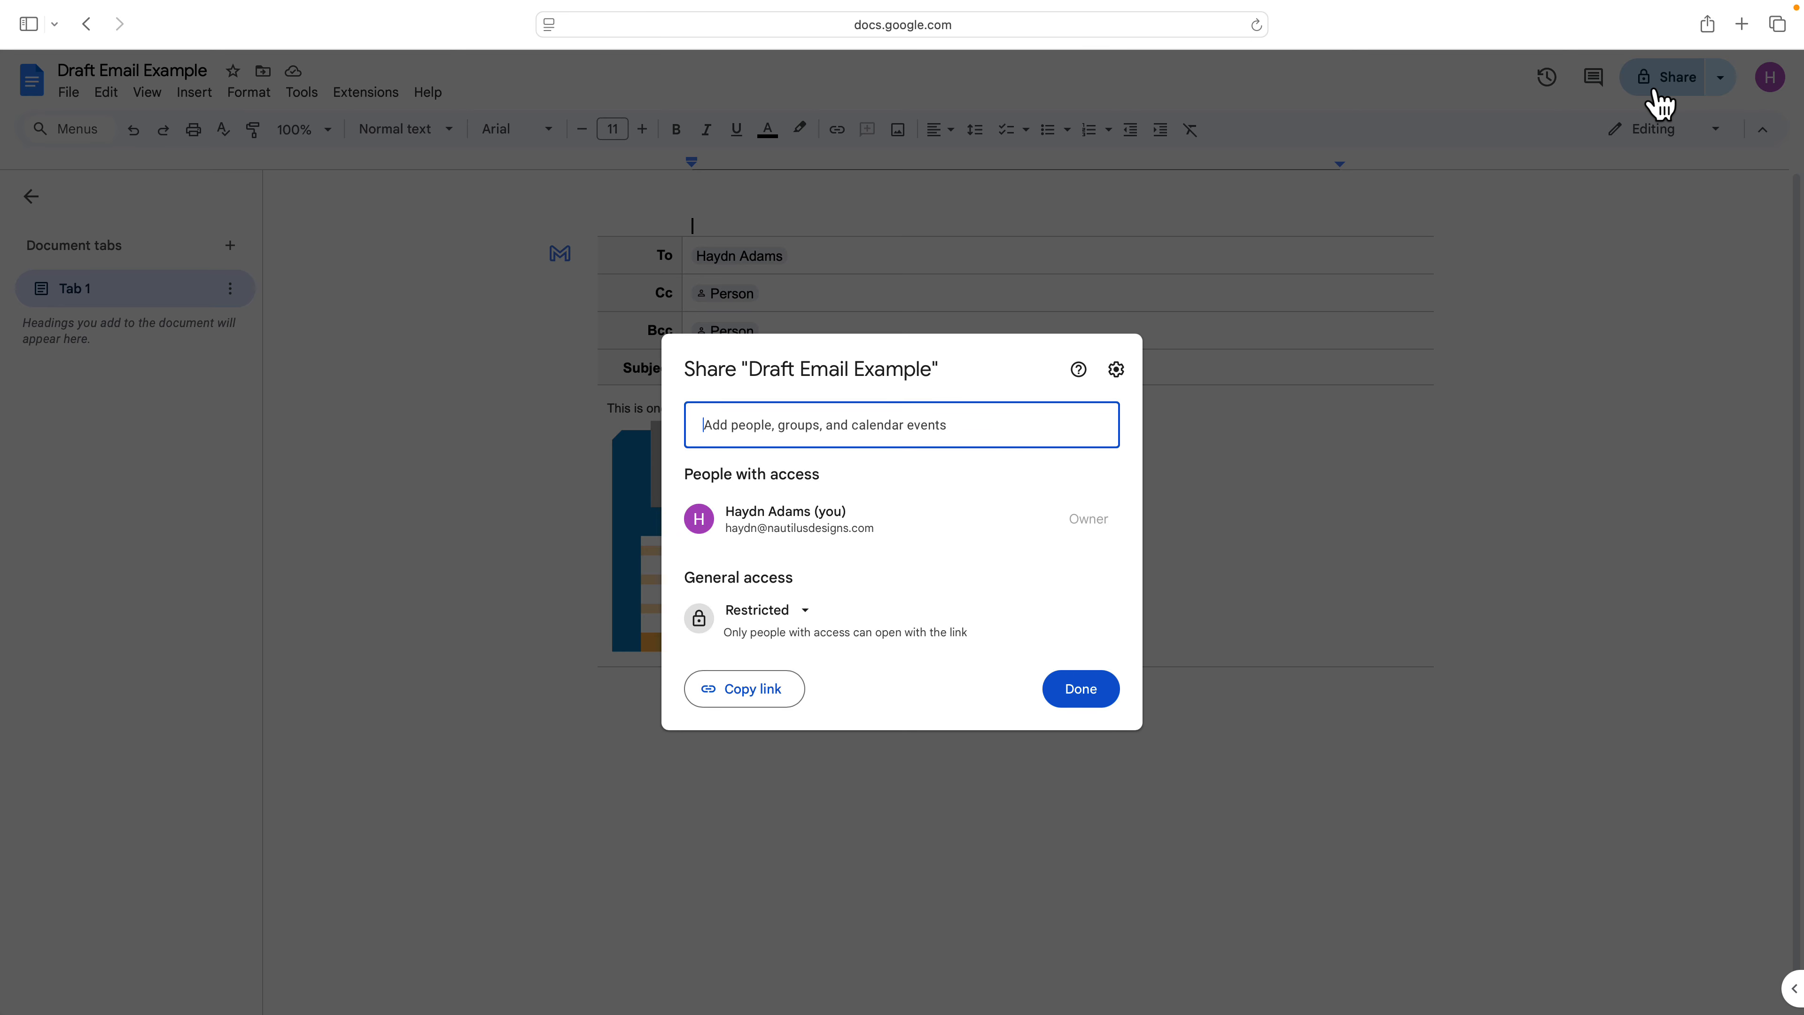
{"action": "left_click", "coordinate": [782, 618]}
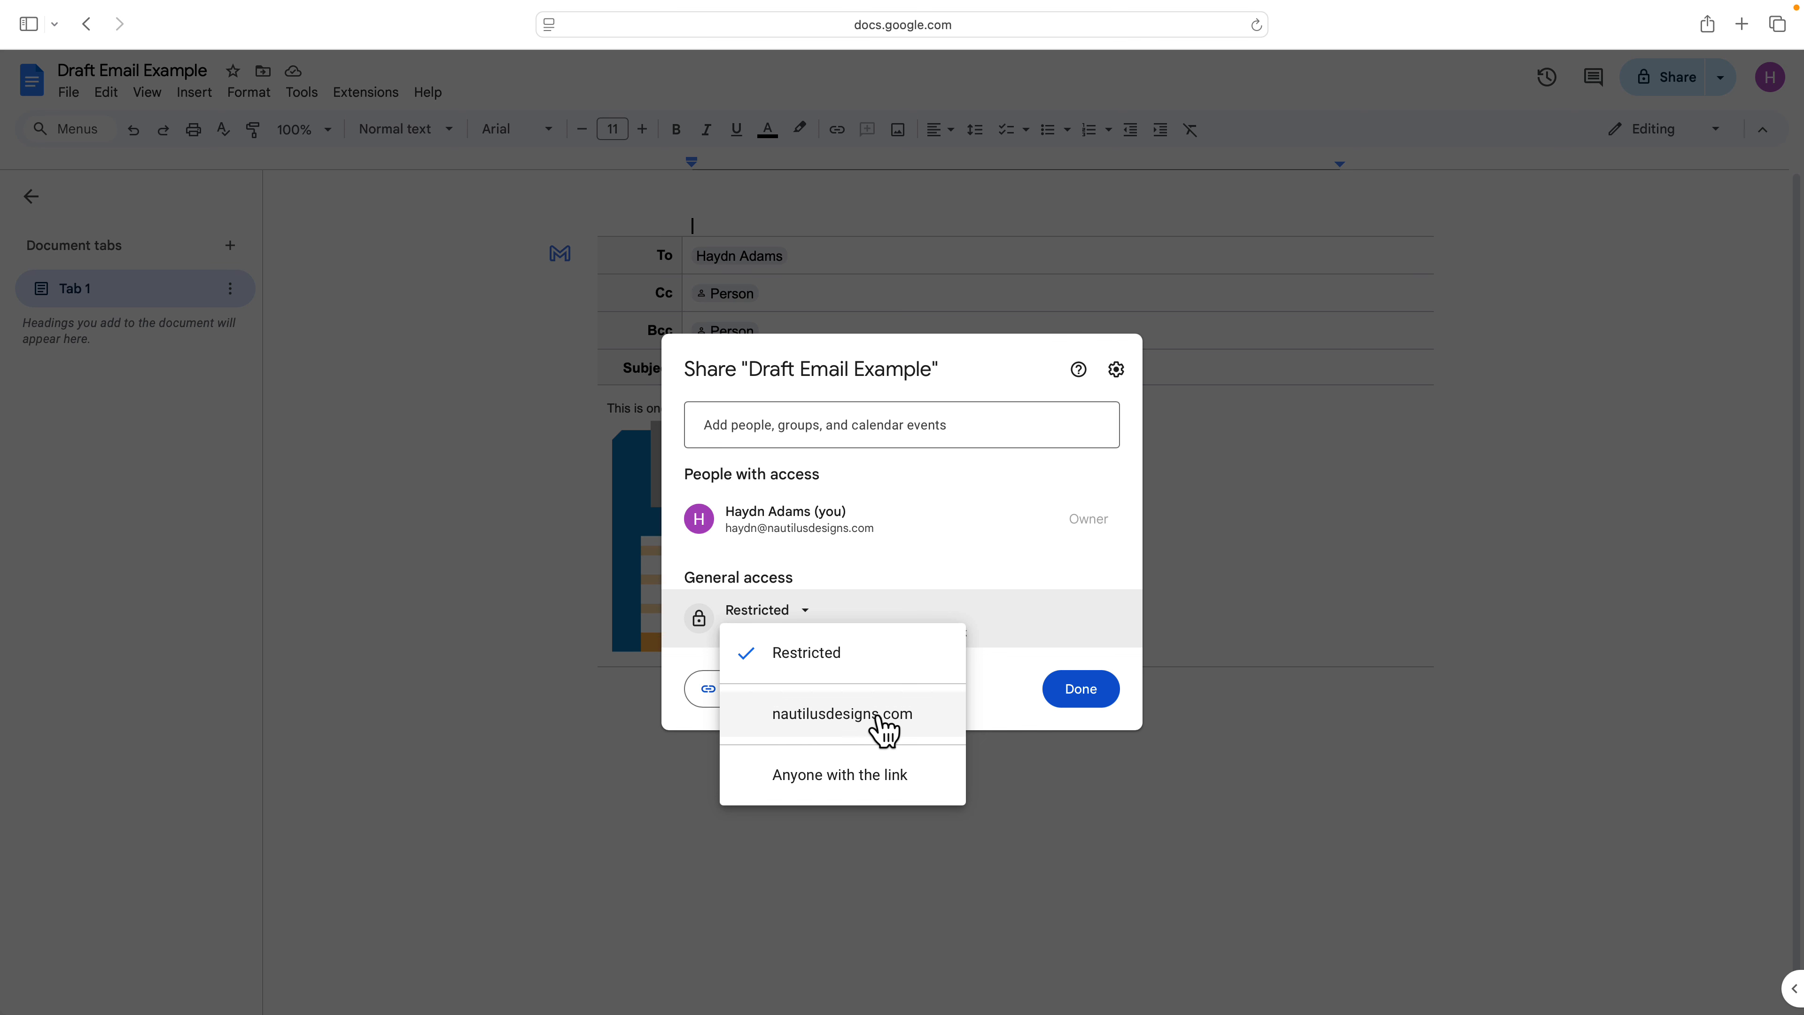
{"action": "left_click", "coordinate": [845, 776]}
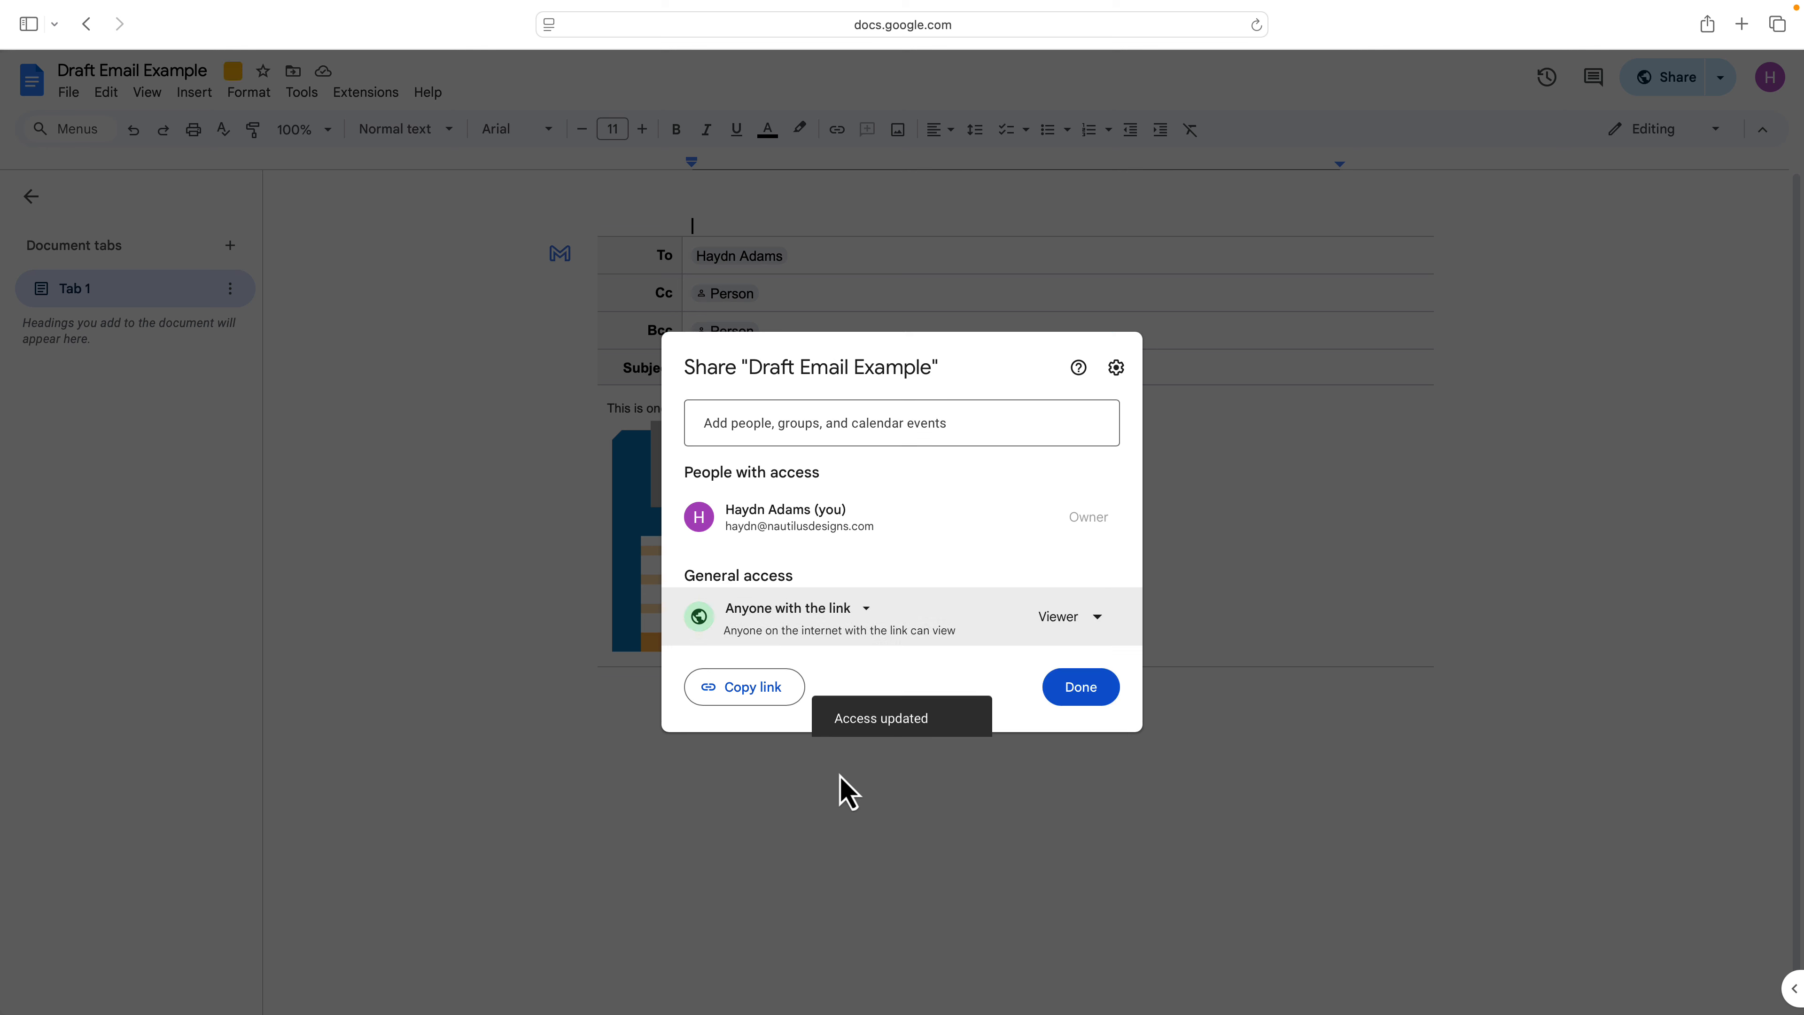
{"action": "left_click", "coordinate": [1062, 620]}
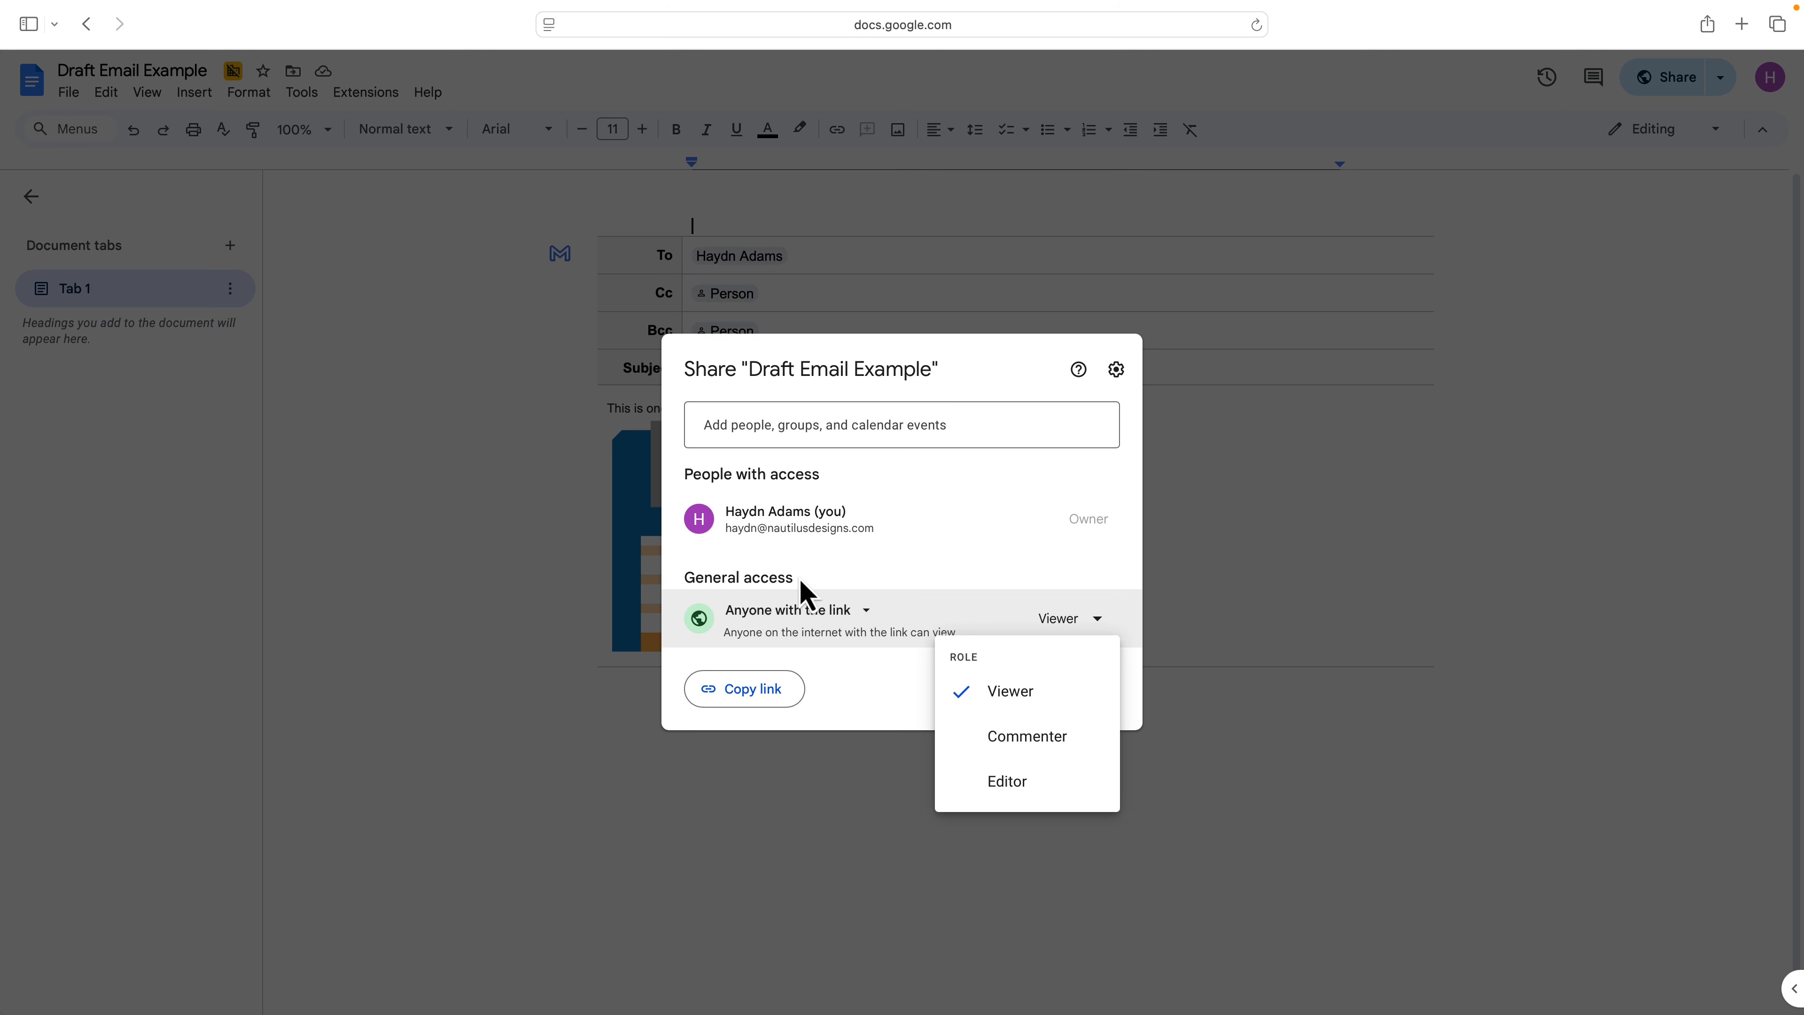
{"action": "left_click", "coordinate": [1000, 781]}
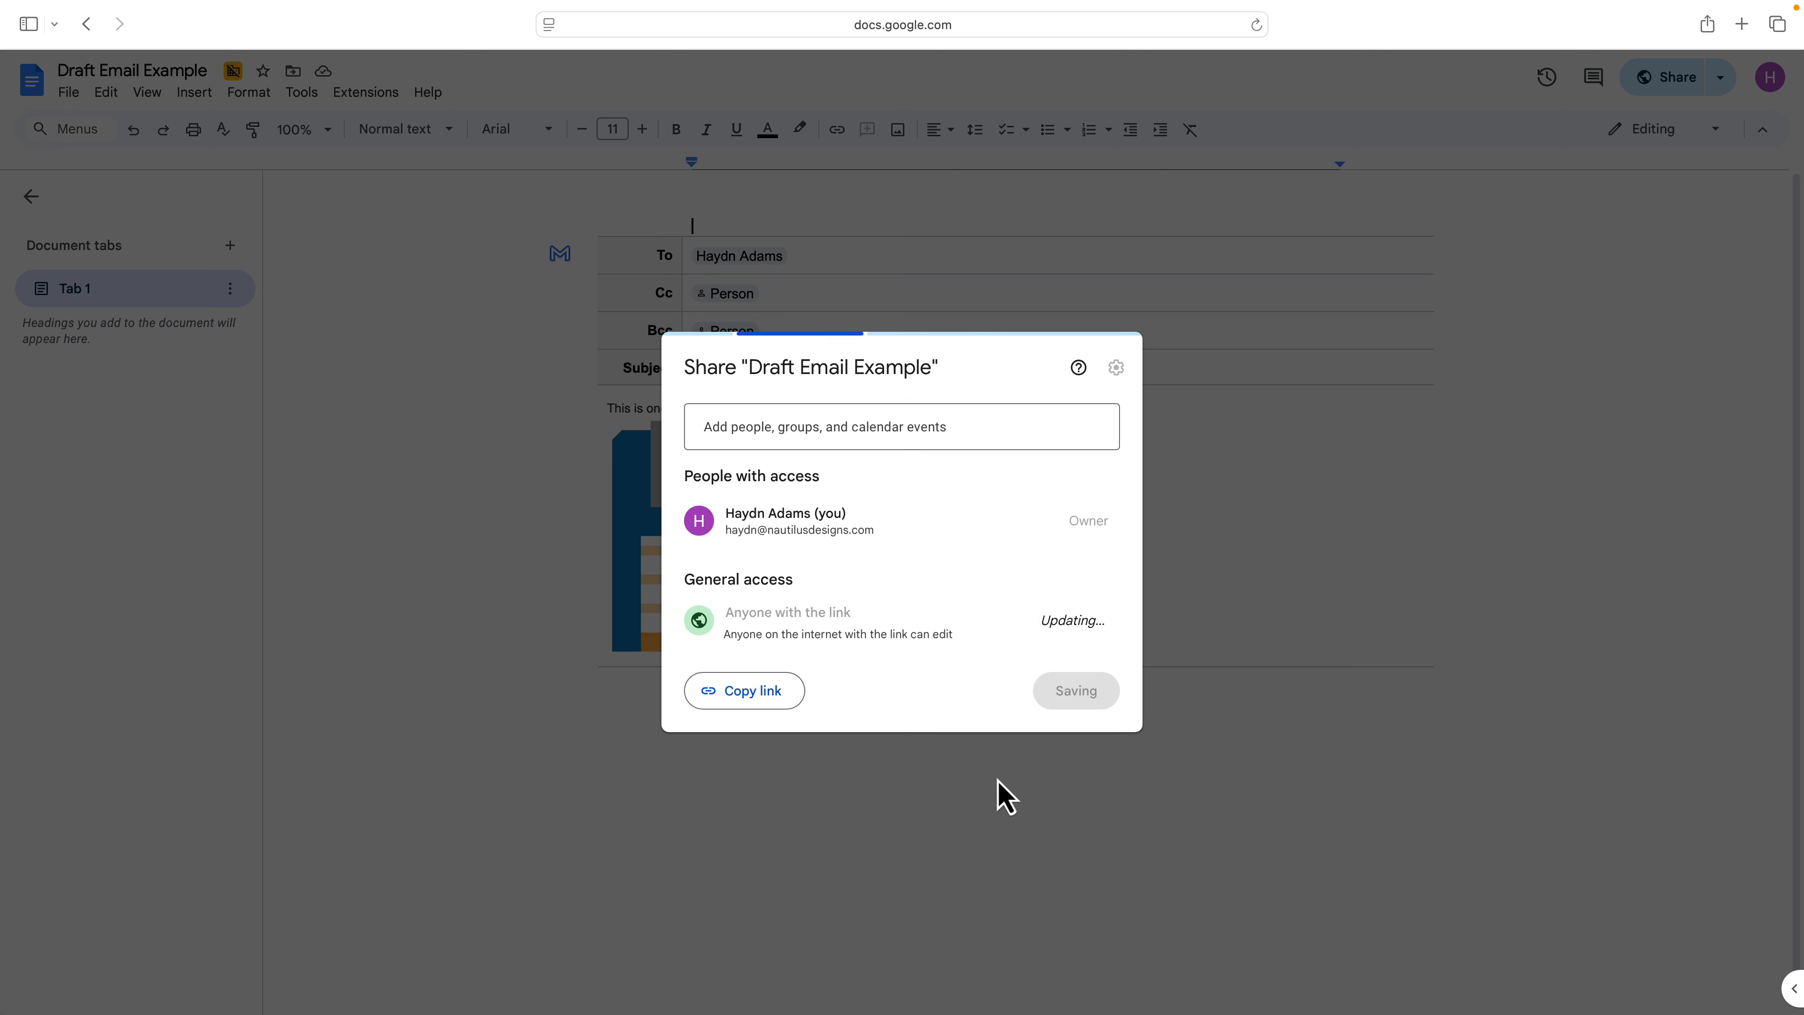
{"action": "left_click", "coordinate": [863, 611]}
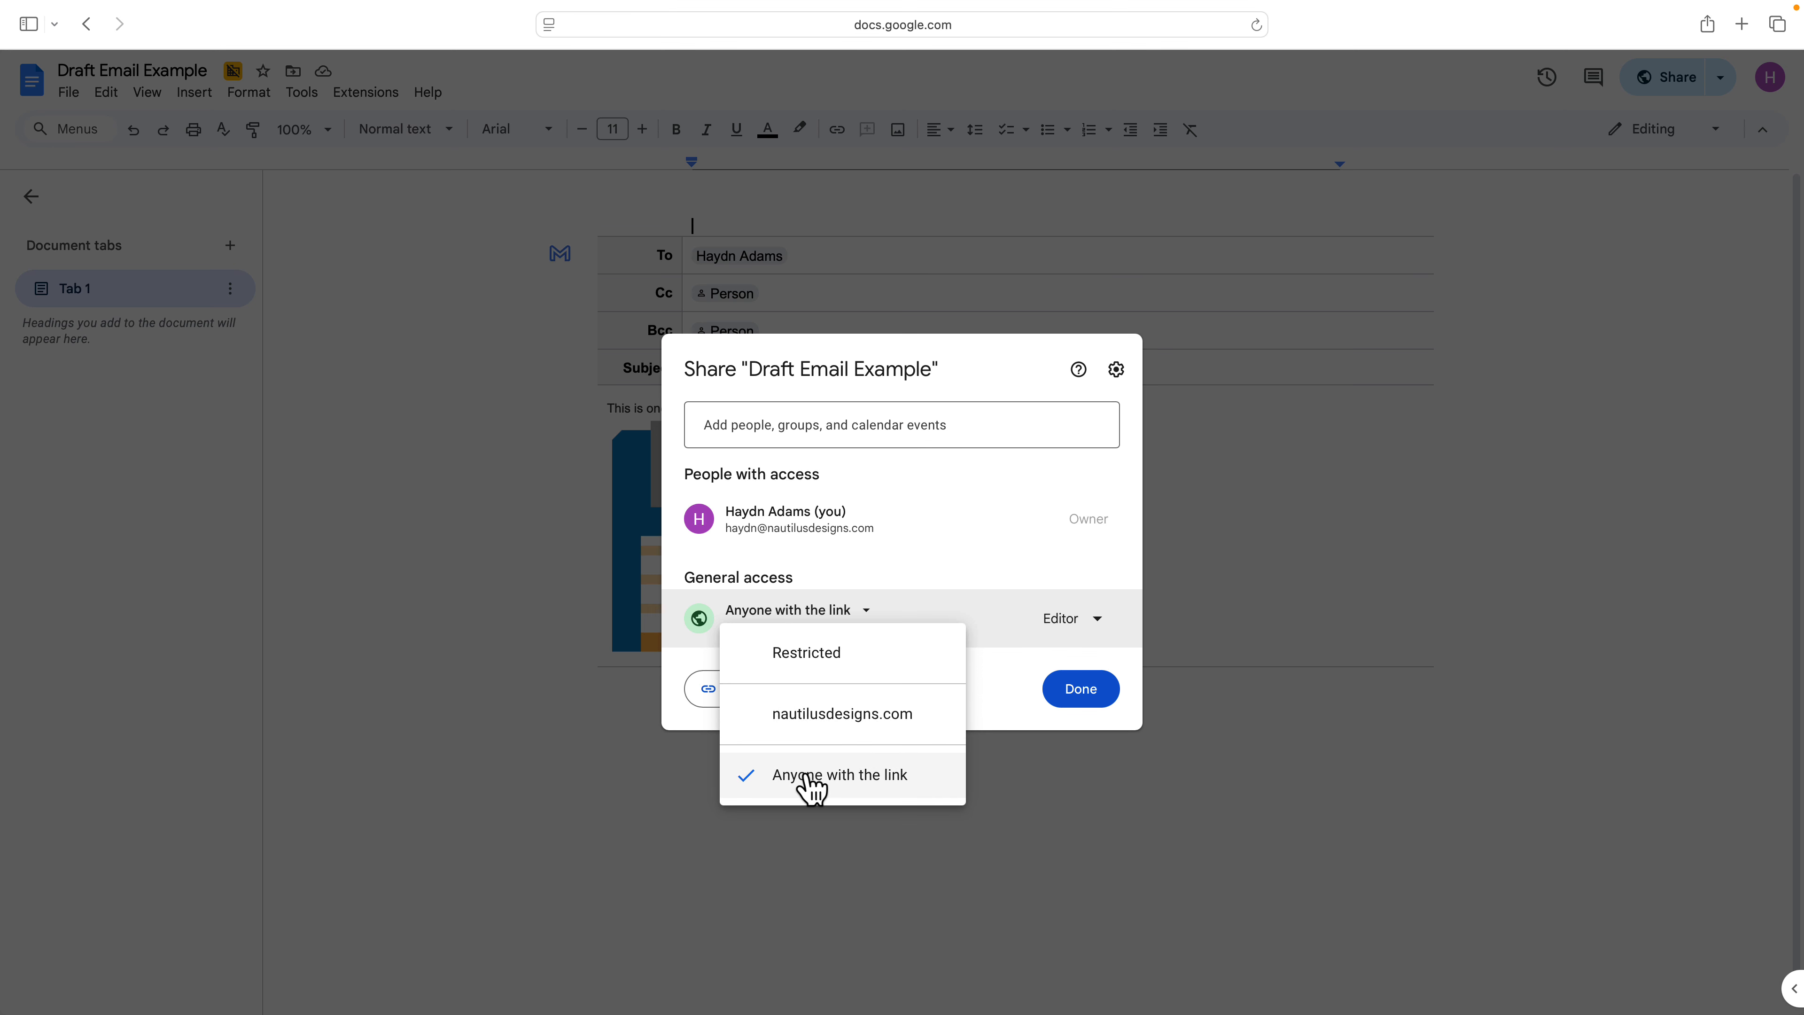
{"action": "left_click", "coordinate": [1074, 689]}
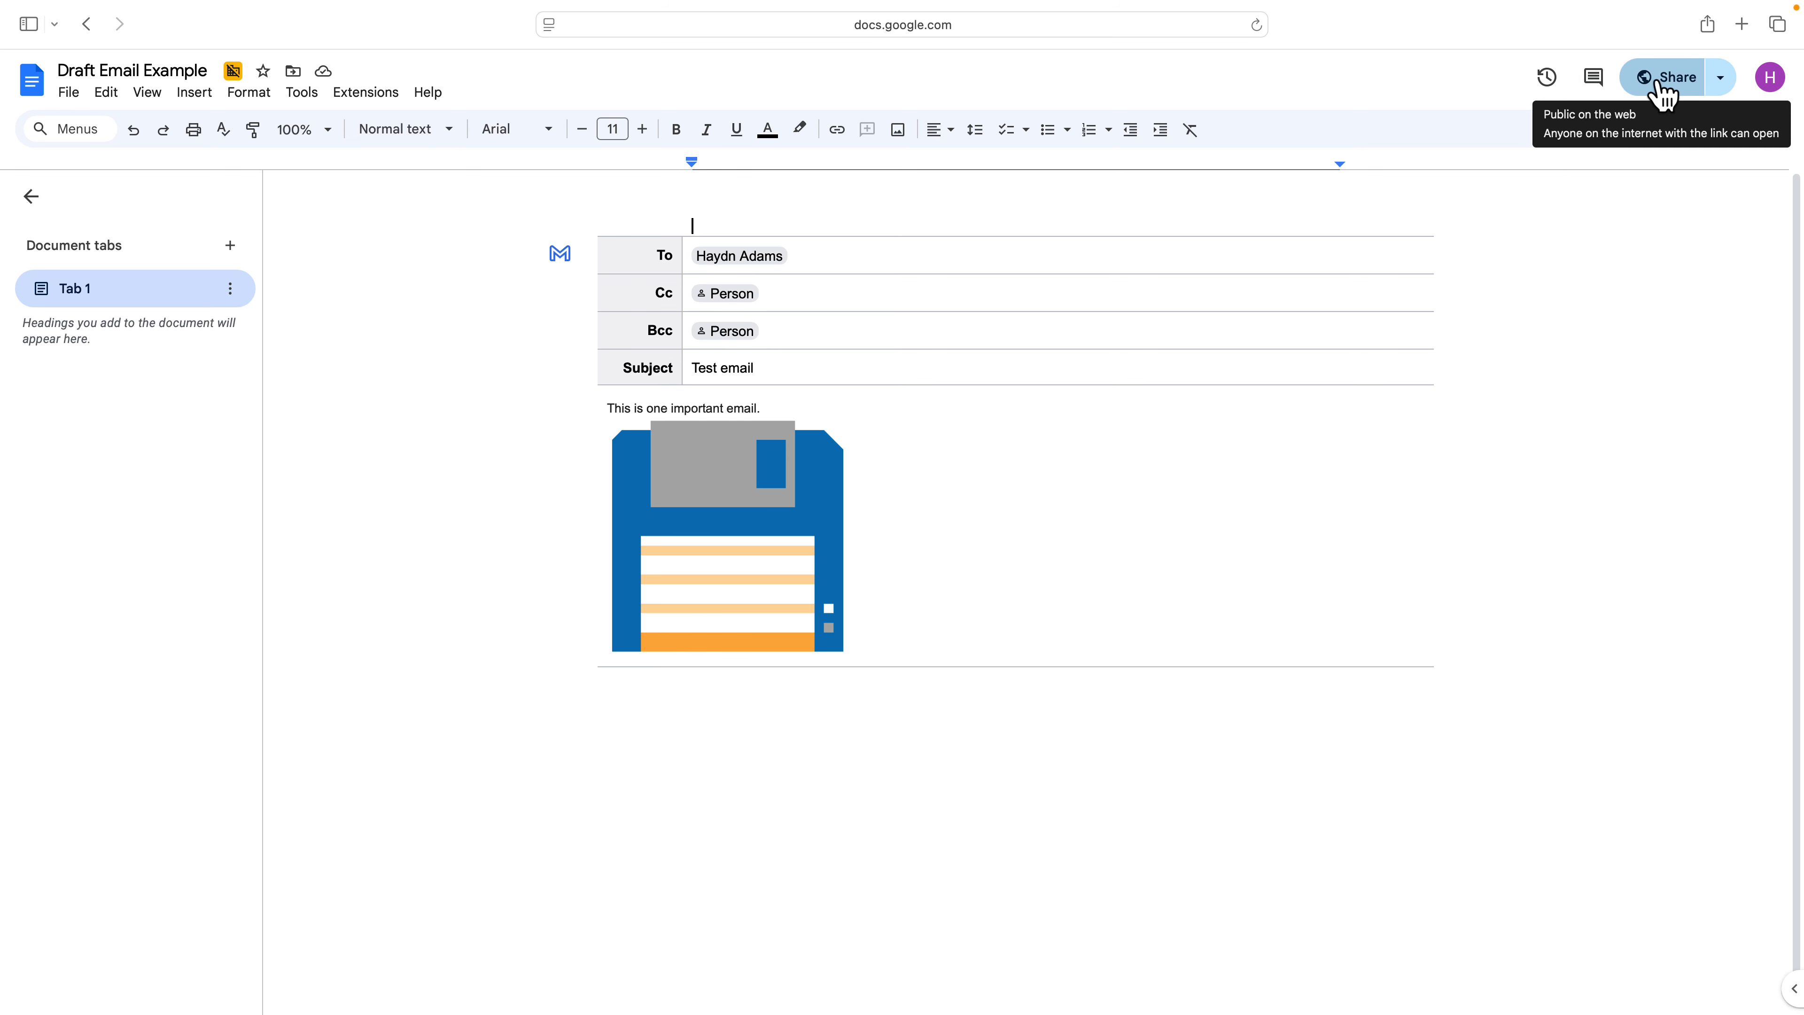
Step: Copy the document's sharing link from the share settings and close them
{"action": "left_click", "coordinate": [1611, 297]}
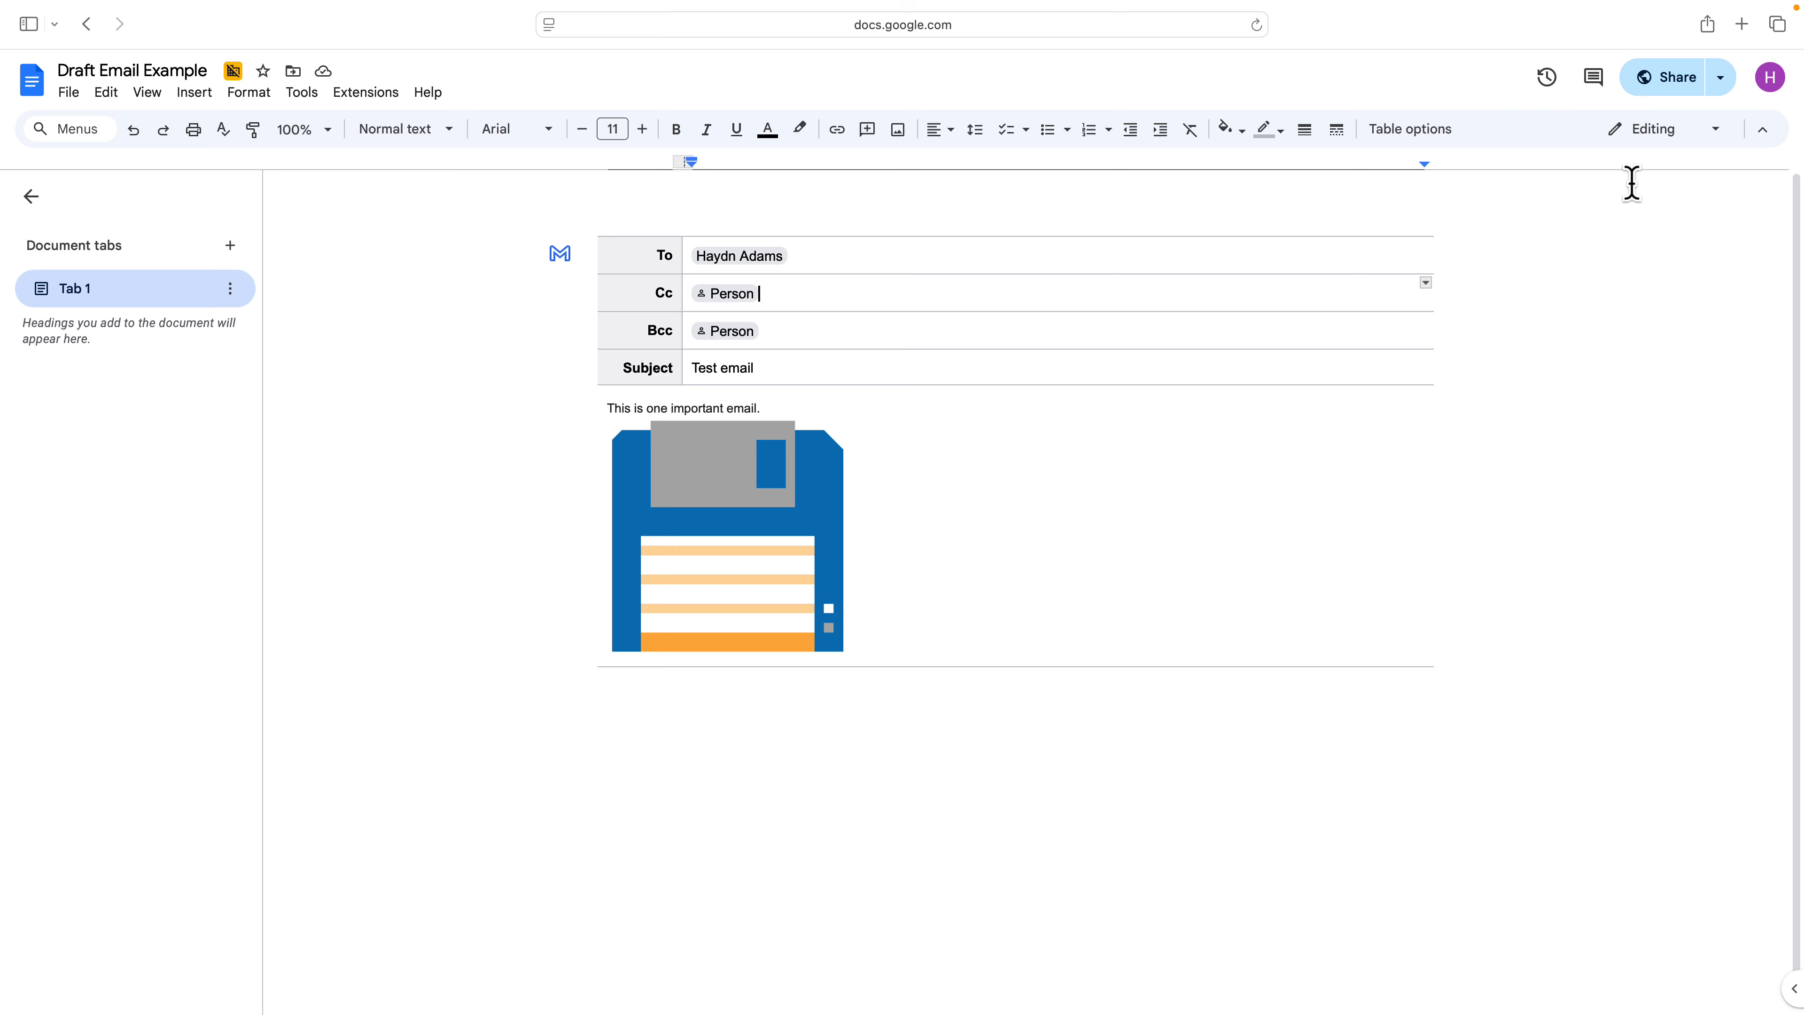
{"action": "left_click", "coordinate": [1659, 78]}
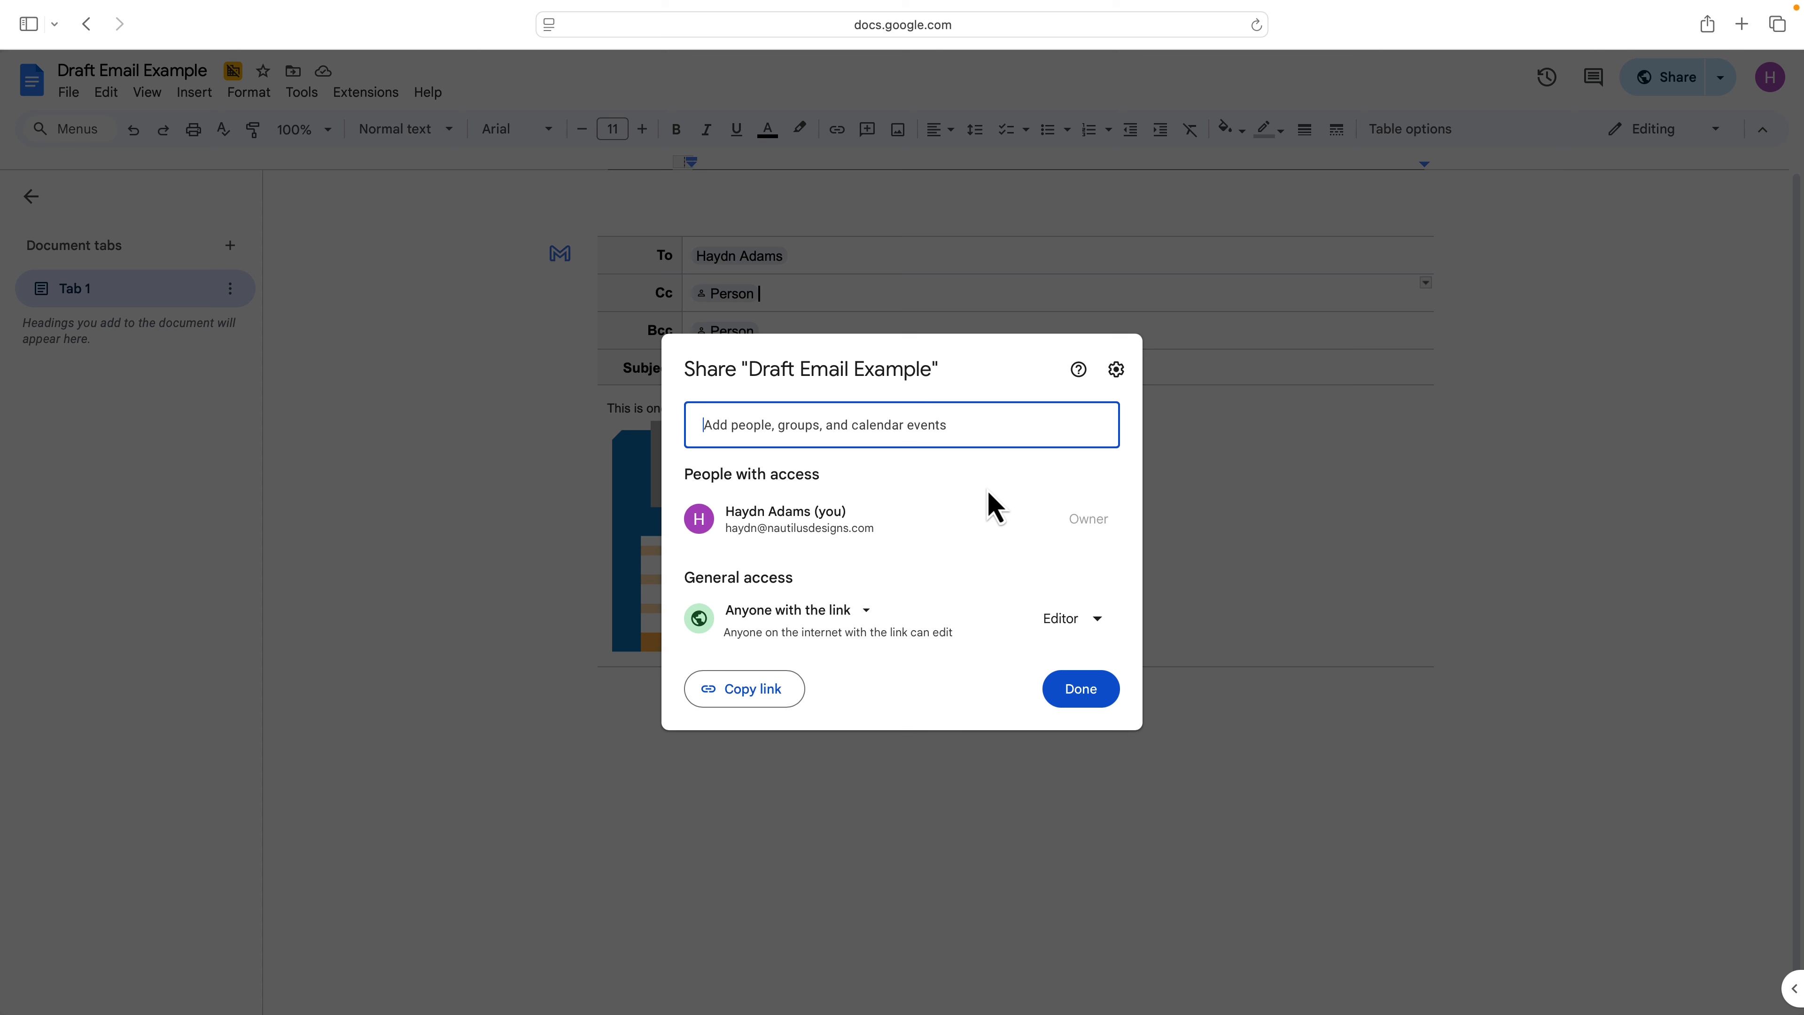
{"action": "left_click", "coordinate": [753, 711]}
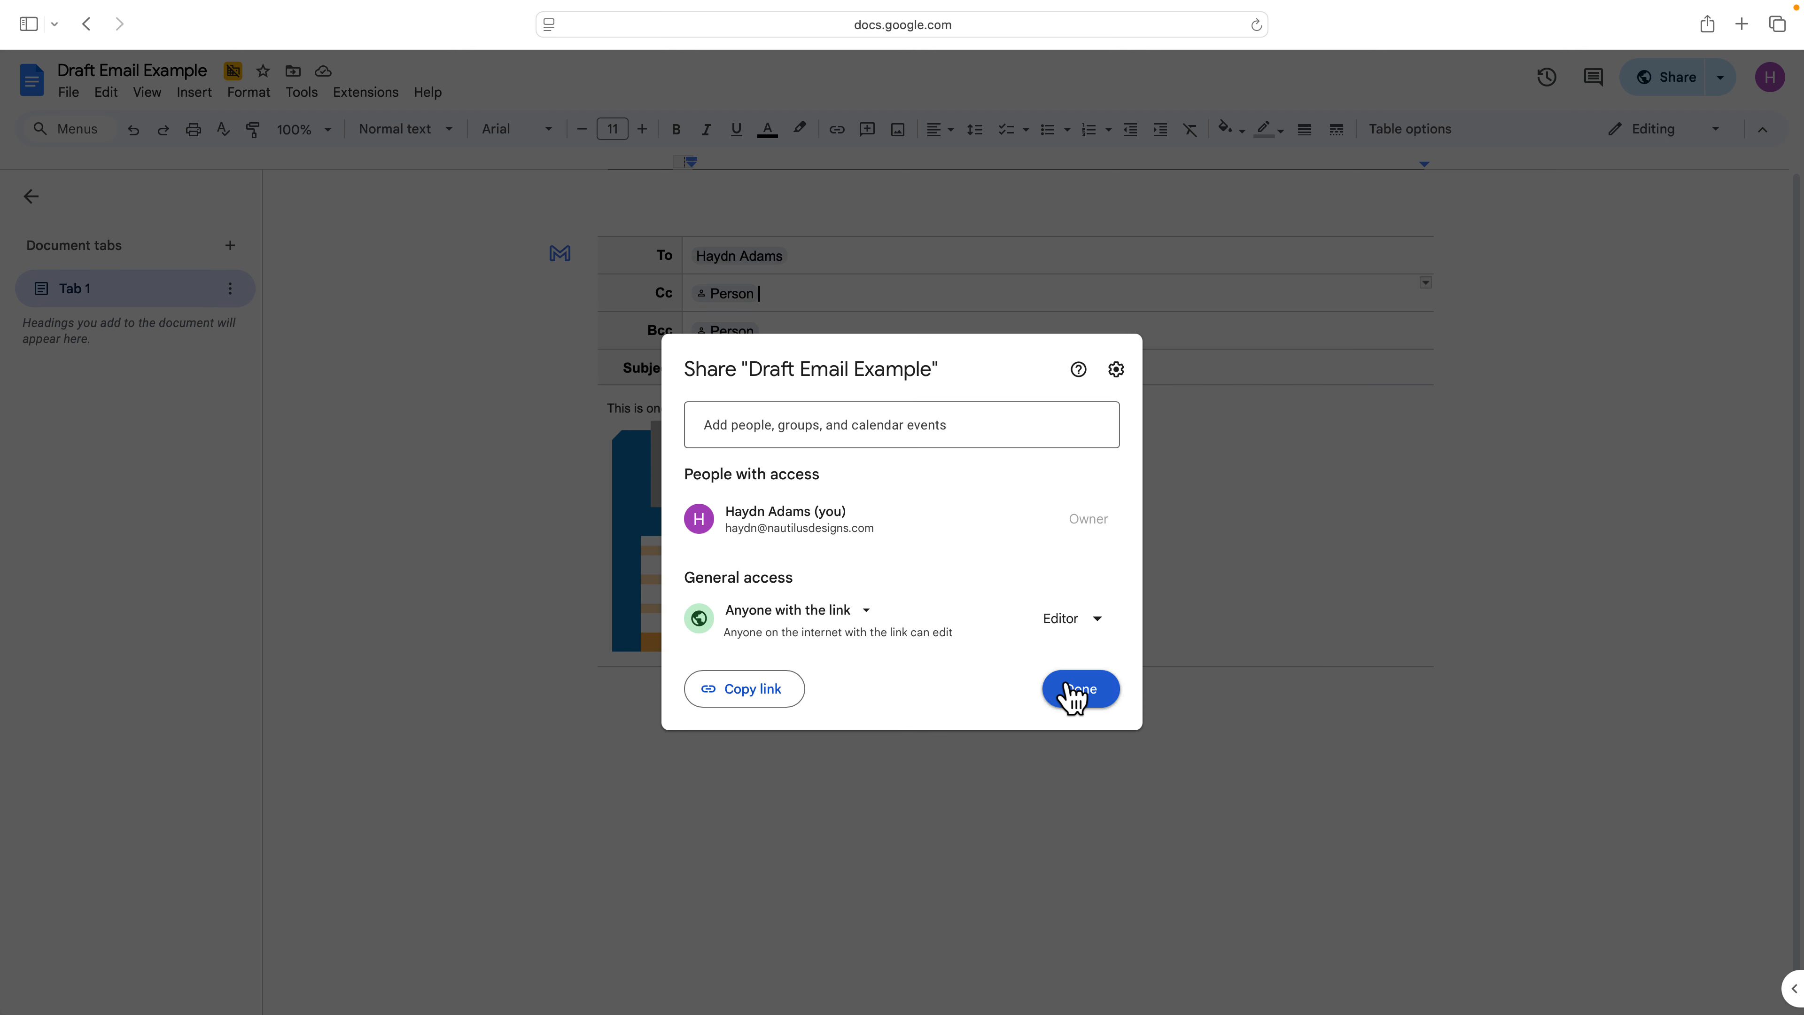
{"action": "left_click", "coordinate": [1073, 693]}
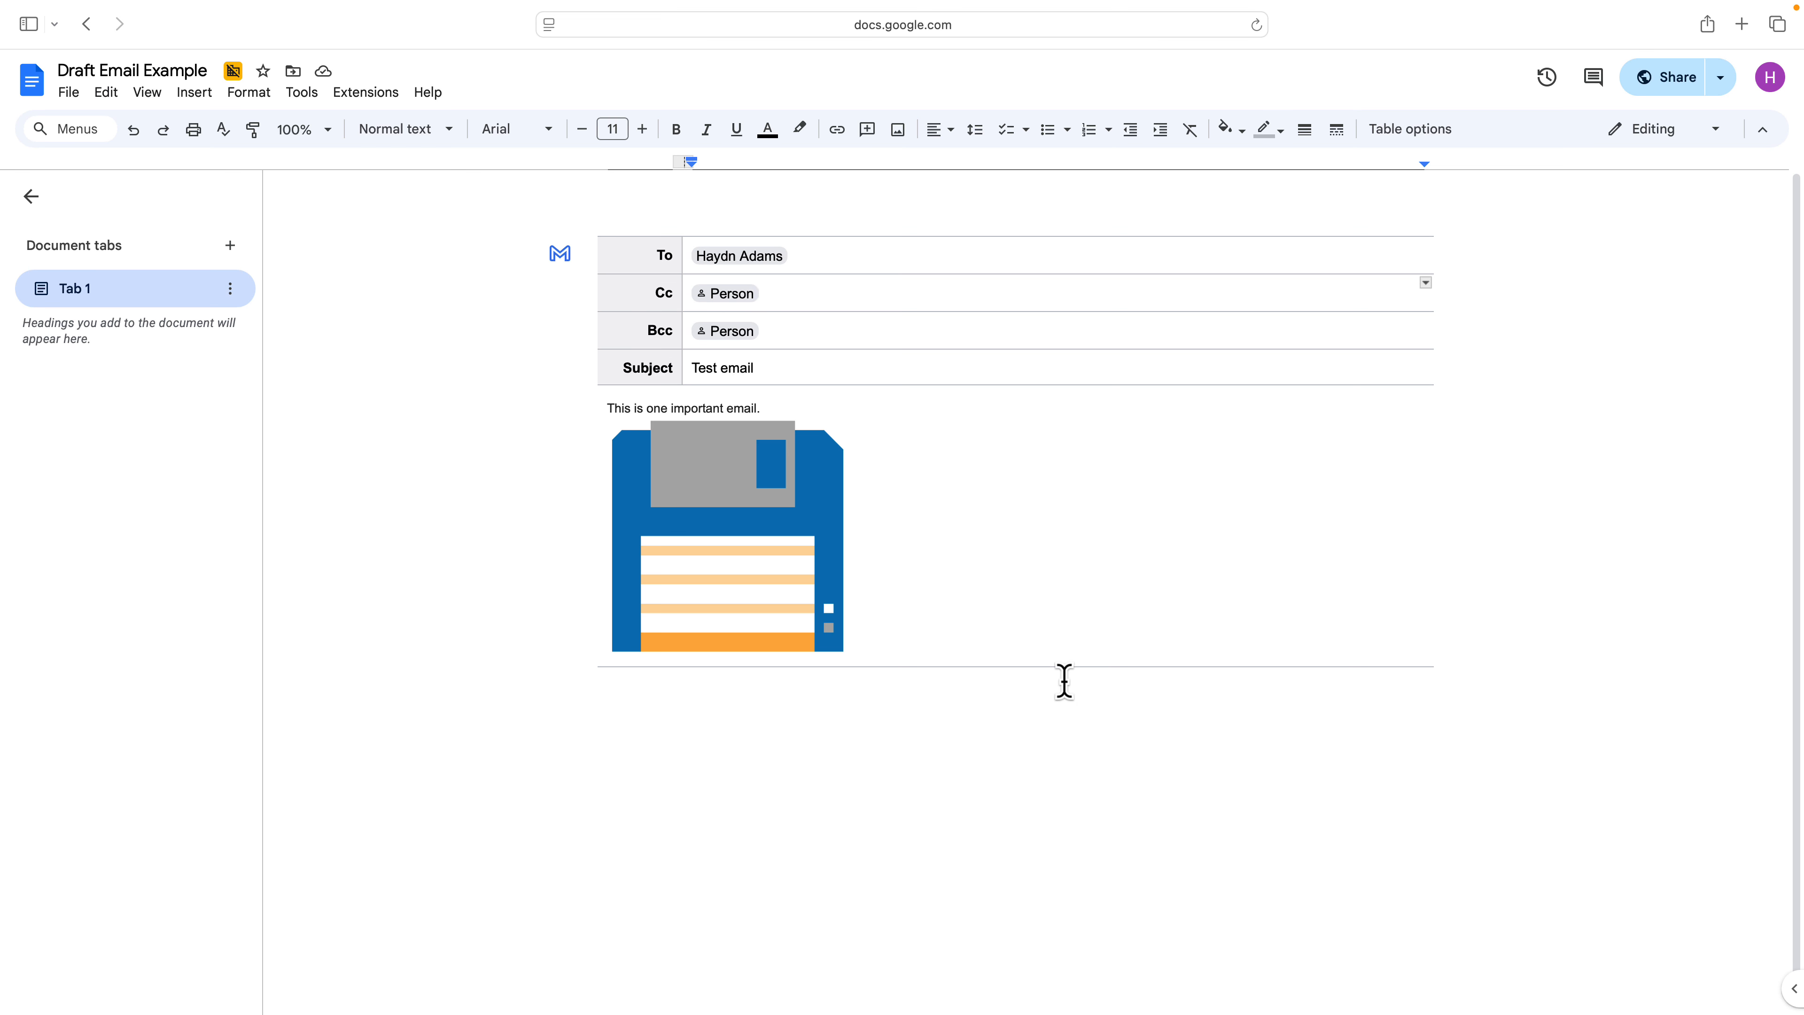
Step: Append "Does this read ok?" to the first line of the email message
{"action": "left_click", "coordinate": [816, 410]}
{"action": "type", "text": "Does thi"}
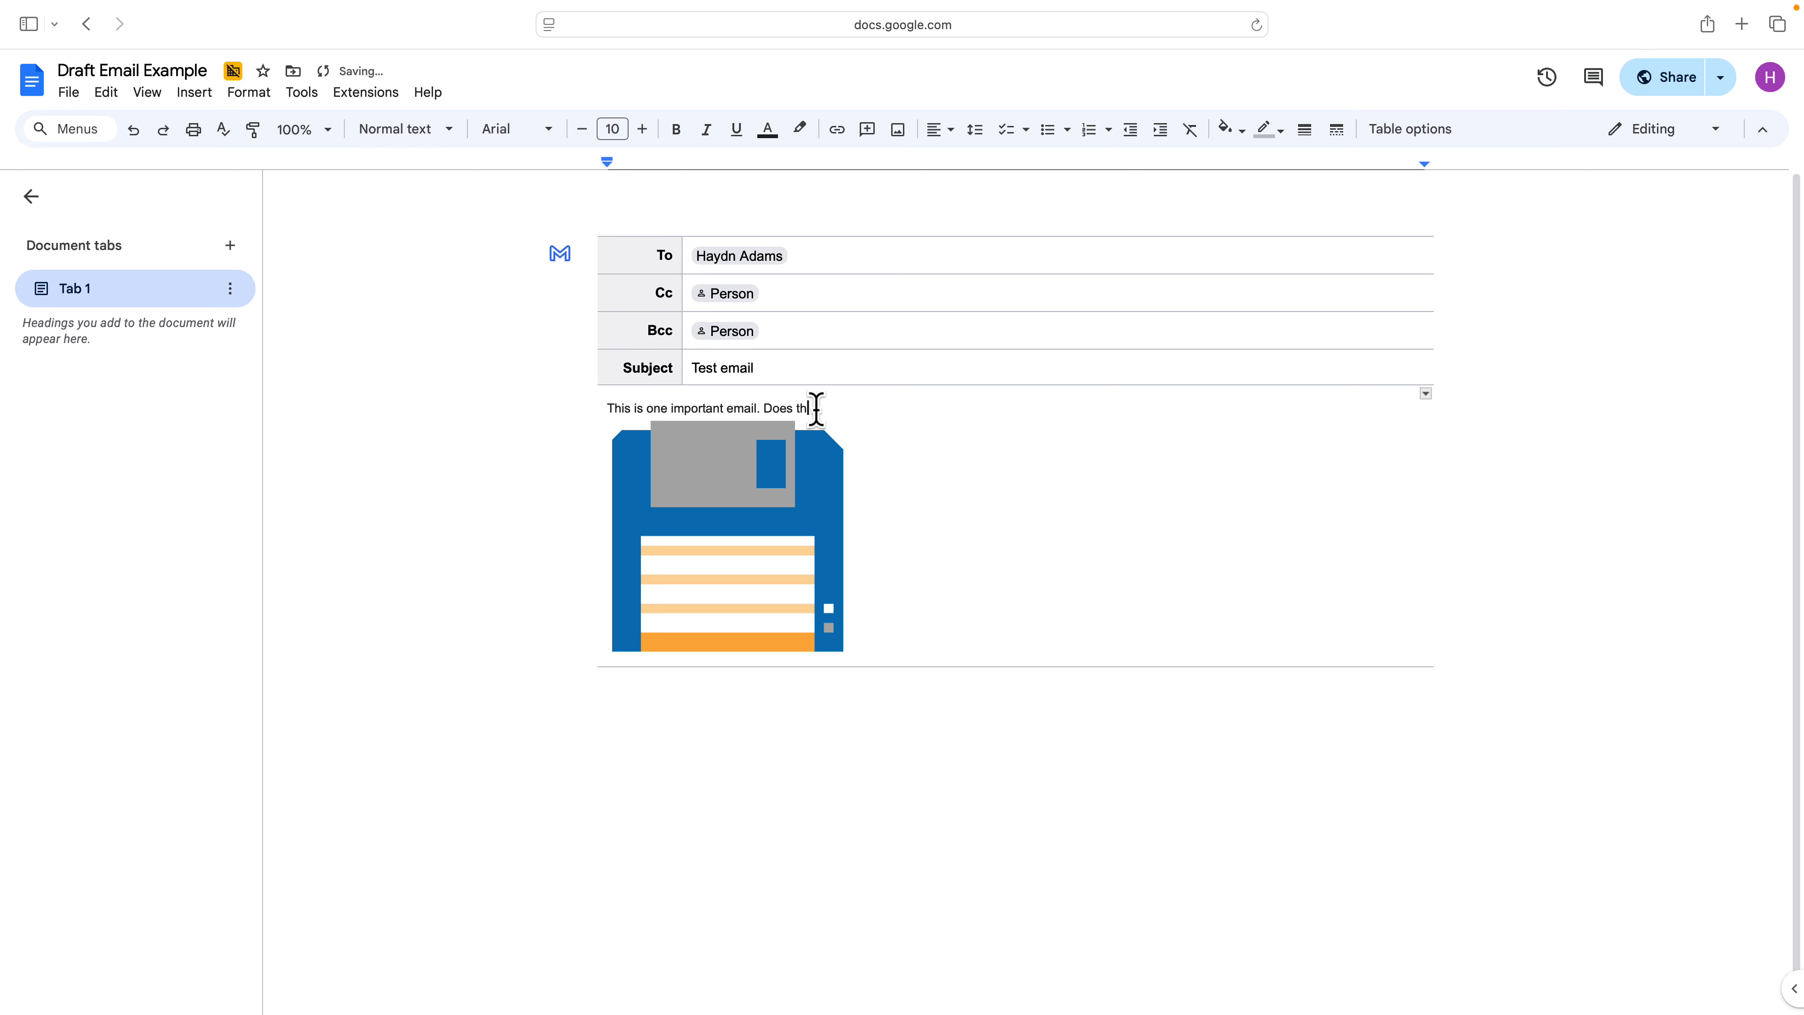
{"action": "type", "text": "s read ok?"}
Step: Preview the draft in Gmail again to check the added sentence, and return to the document
{"action": "scroll", "coordinate": [842, 410], "scroll_direction": "down", "scroll_amount": 1}
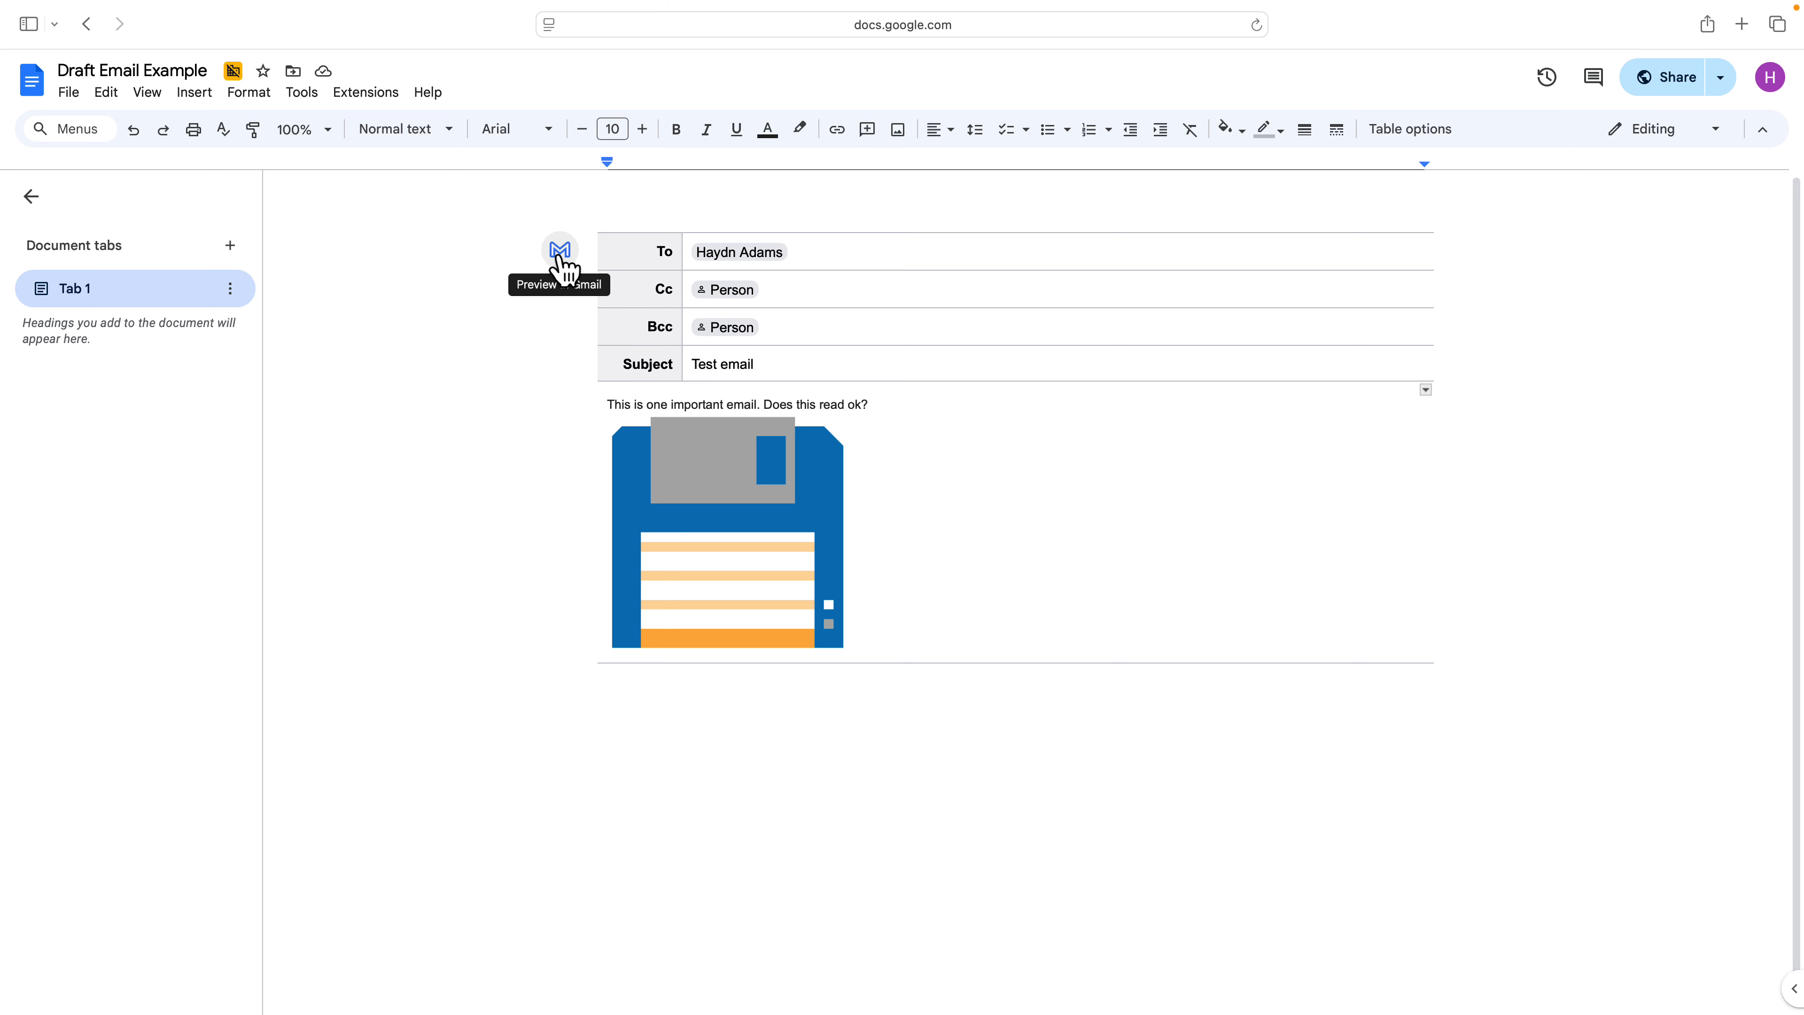
{"action": "left_click", "coordinate": [559, 252]}
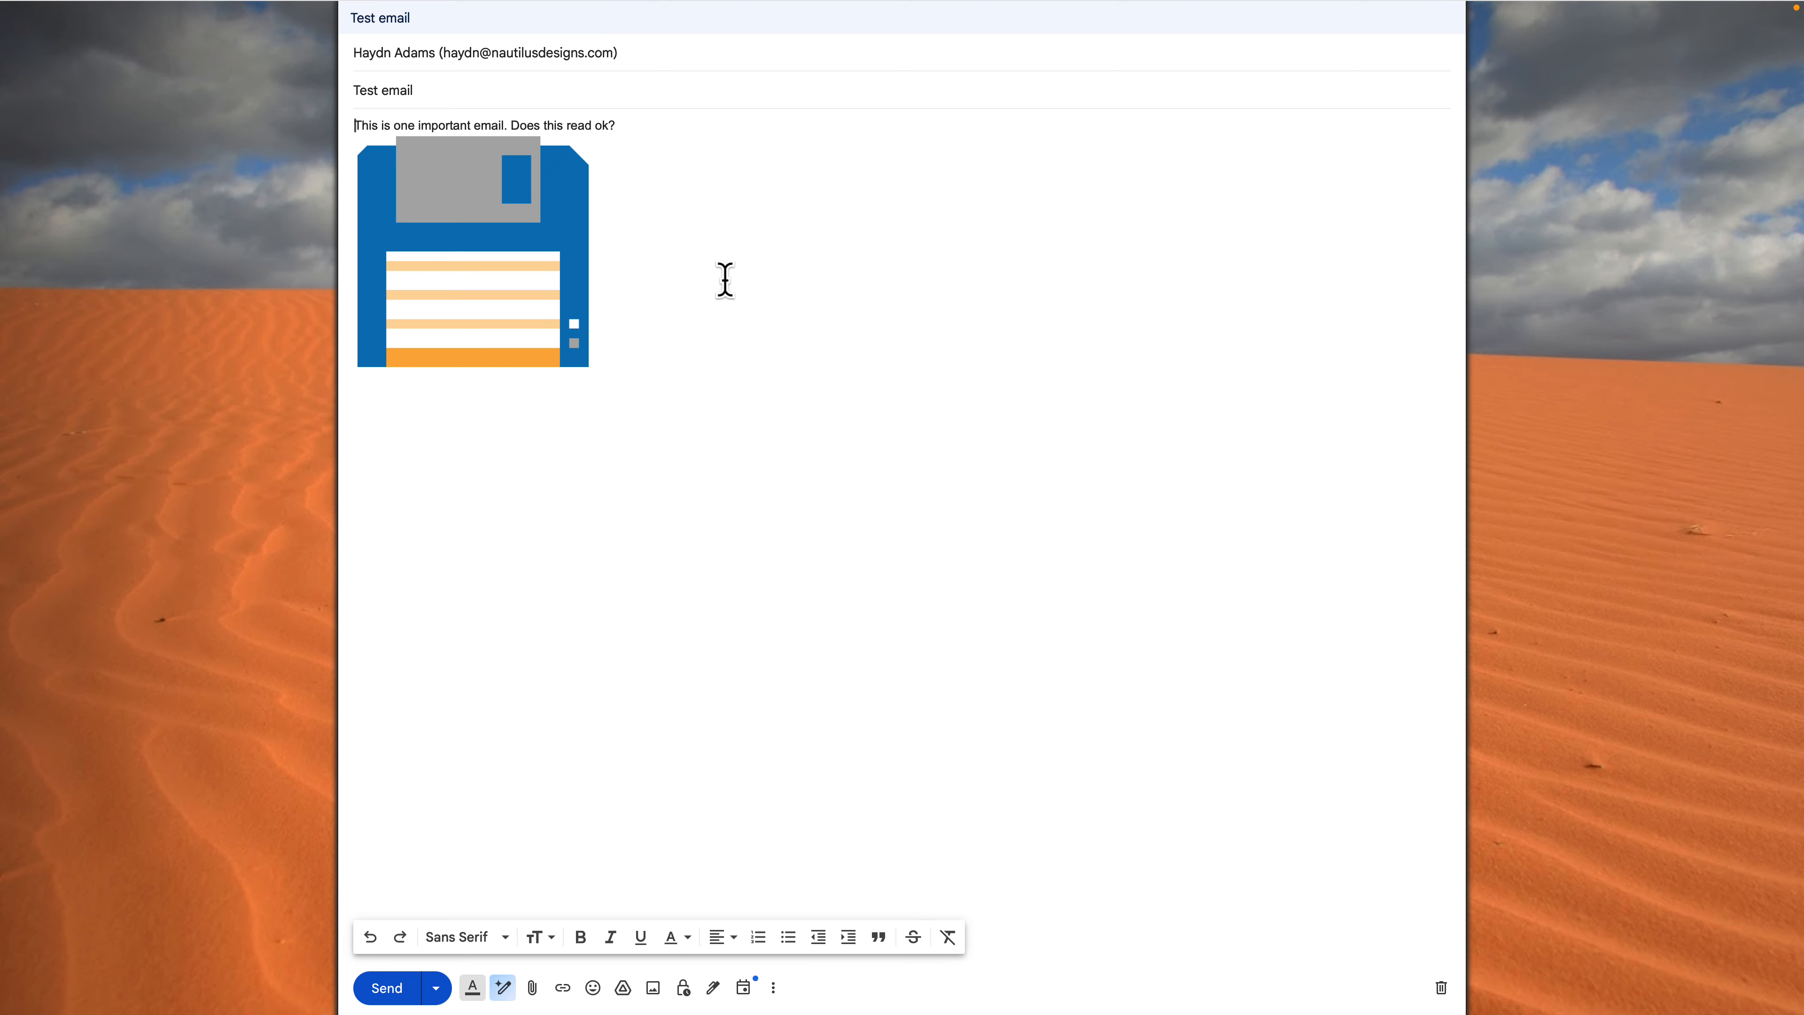
{"action": "key", "text": "ctrl+Left"}
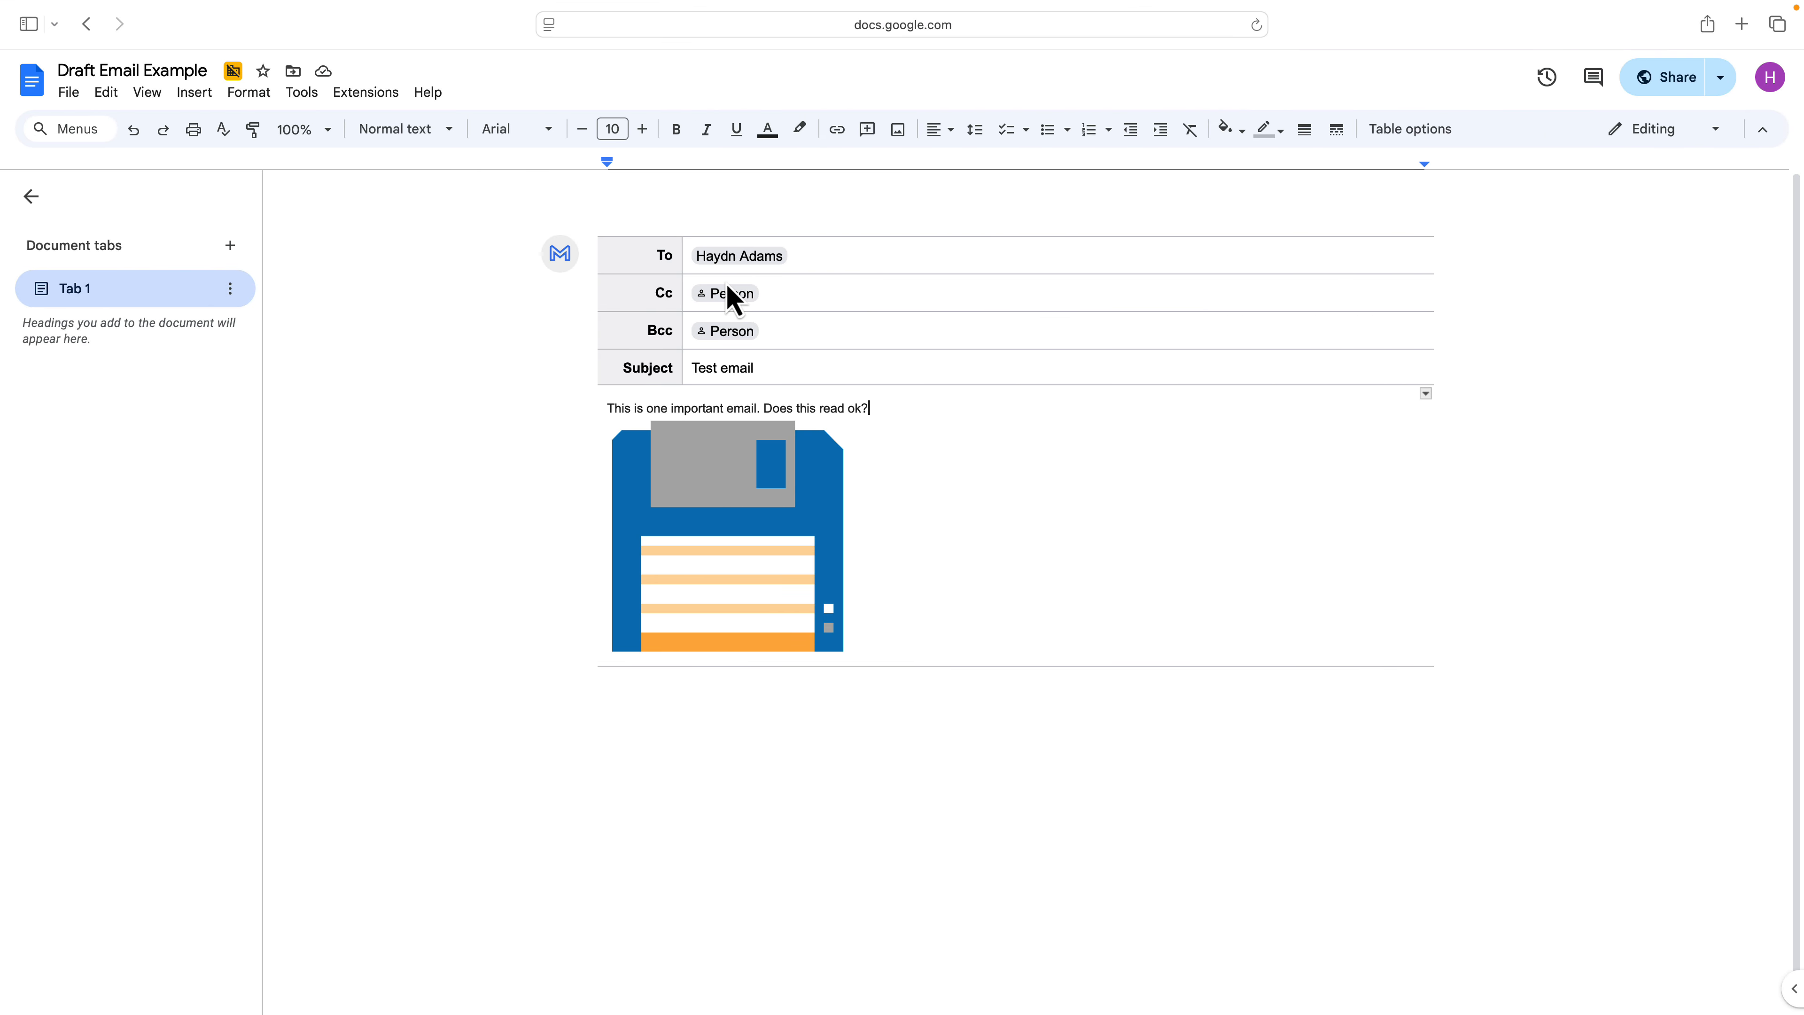